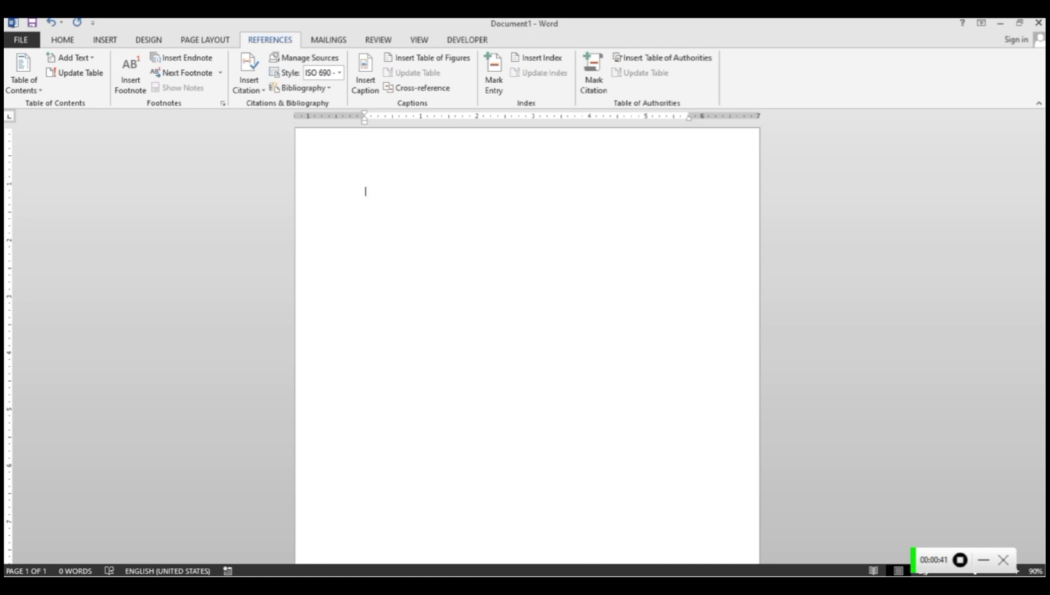
Fill the blank document with sample text by entering =RAND(45) and running it.
text(=)
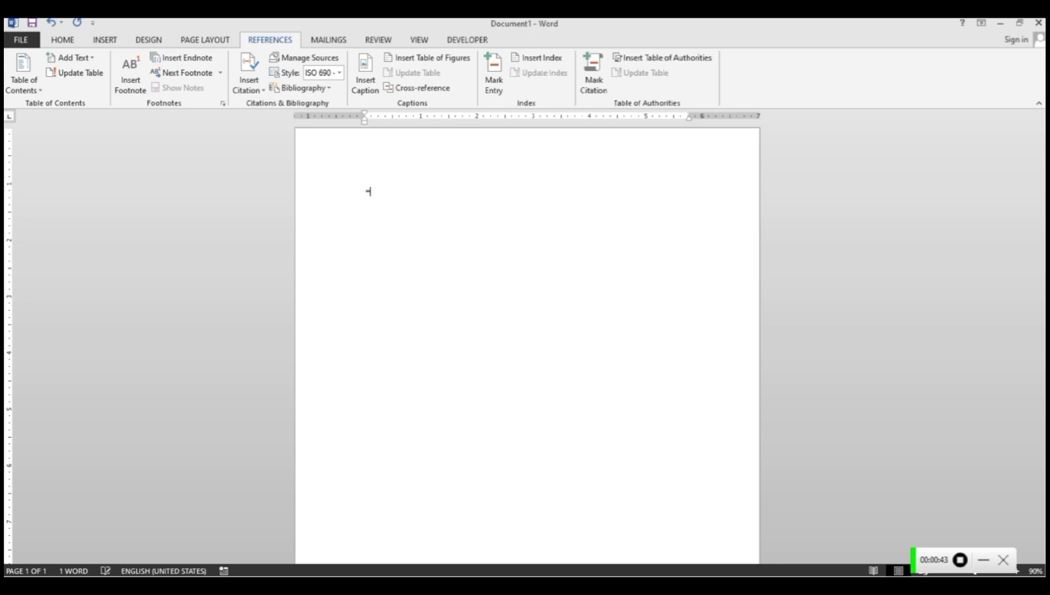
text(RAD)
key(BackSpace)
text(ND(45))
key(Return)
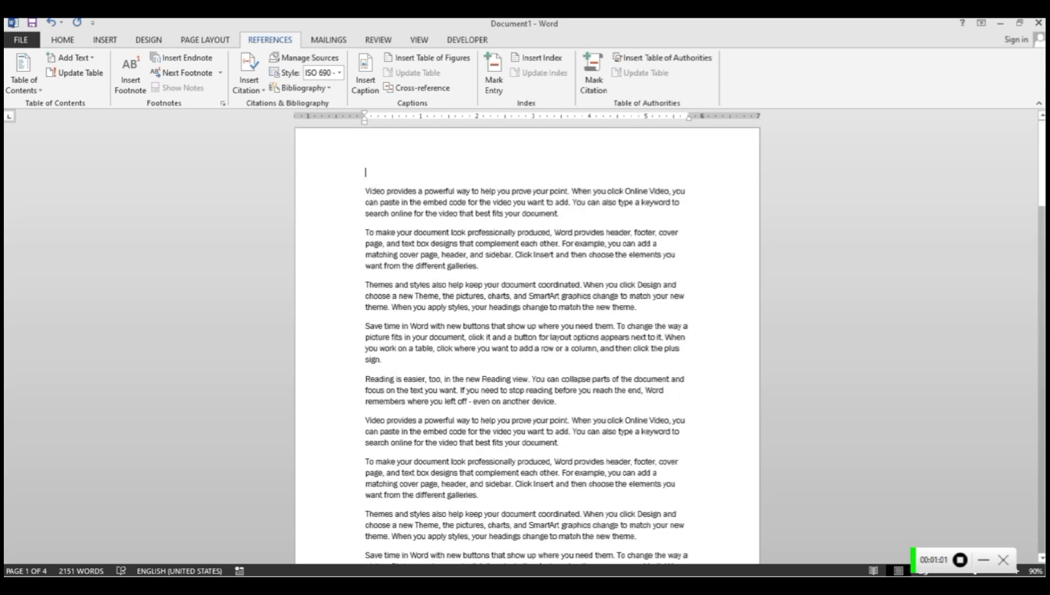
Insert five more blank lines above the first paragraph on page 1.
key(Return)
key(Return)
key(Return)
key(Return)
key(Return)
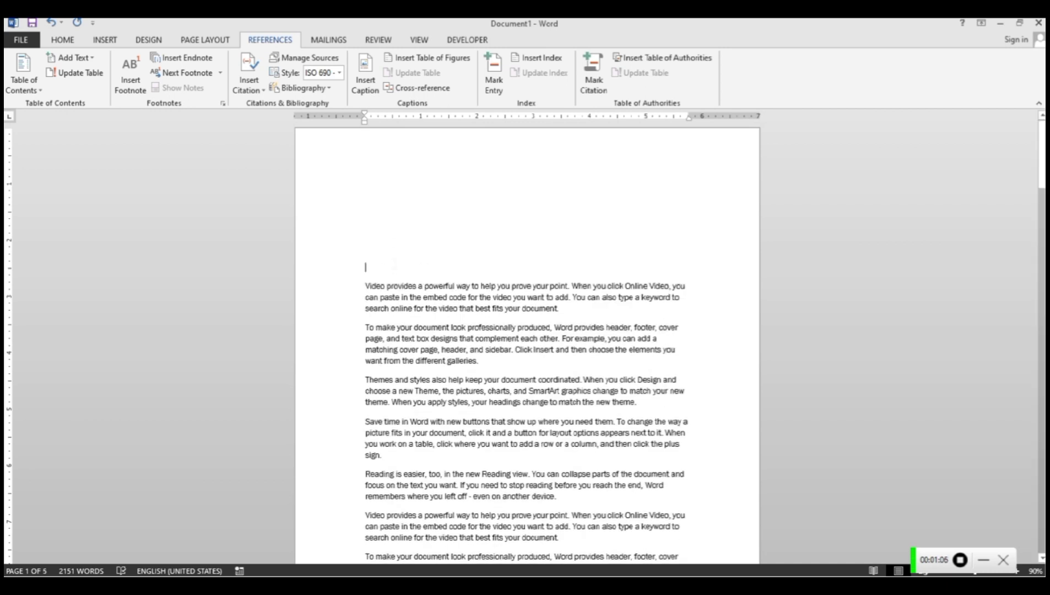
Add the title HOME directly above the first paragraph and apply the Heading 1 style to it.
text(HOME)
key(BackSpace)
key(shift+Home)
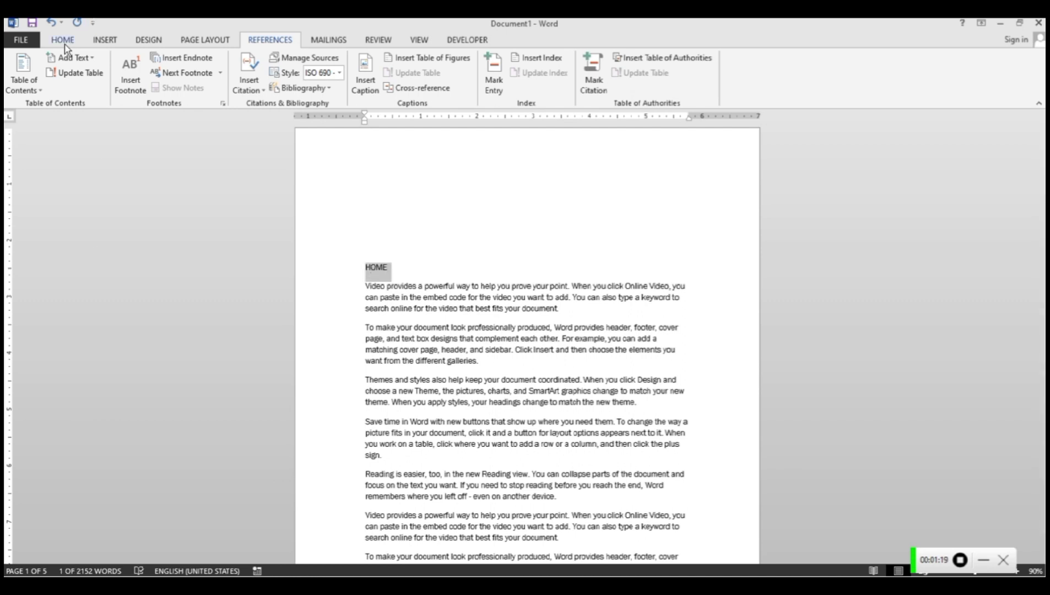
click(63, 40)
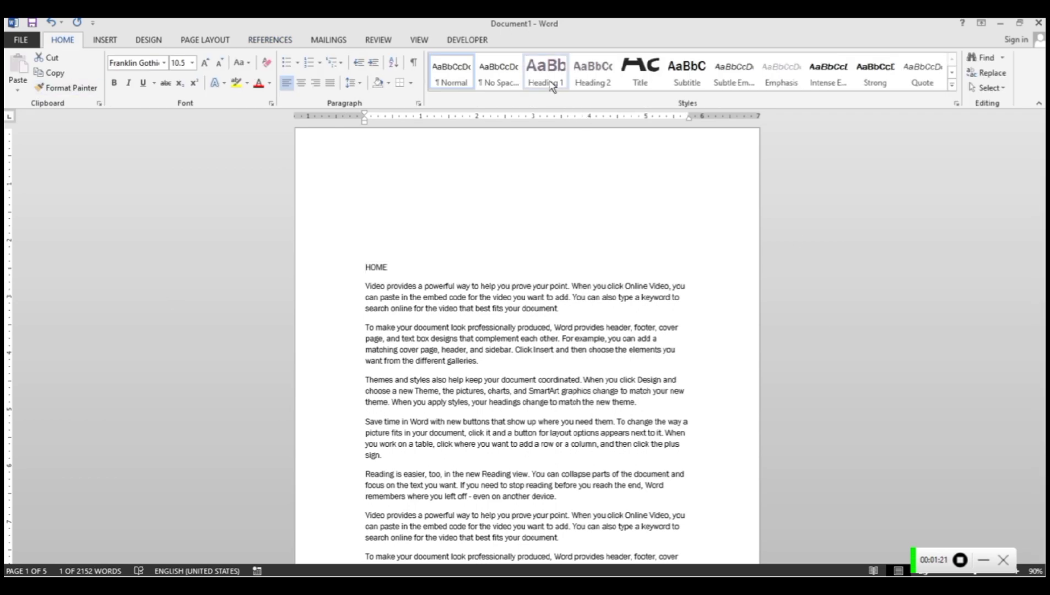
click(550, 82)
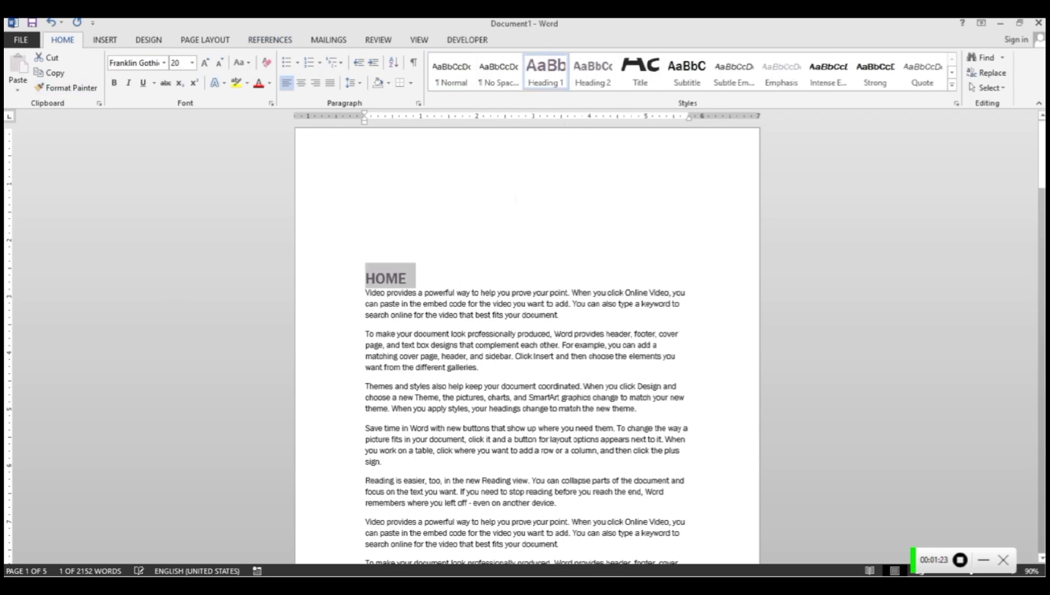
key(Down)
Add the title FONT above the first "Reading is easier" paragraph on page 2 and give it the Heading 2 style.
scroll(528, 341, down, 8)
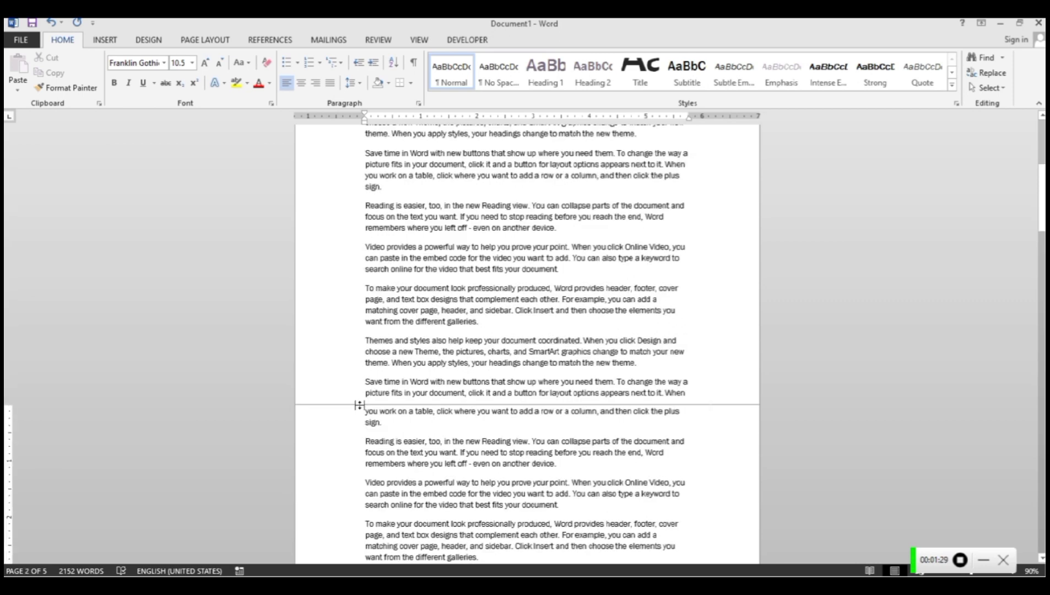
key(Return)
key(Return)
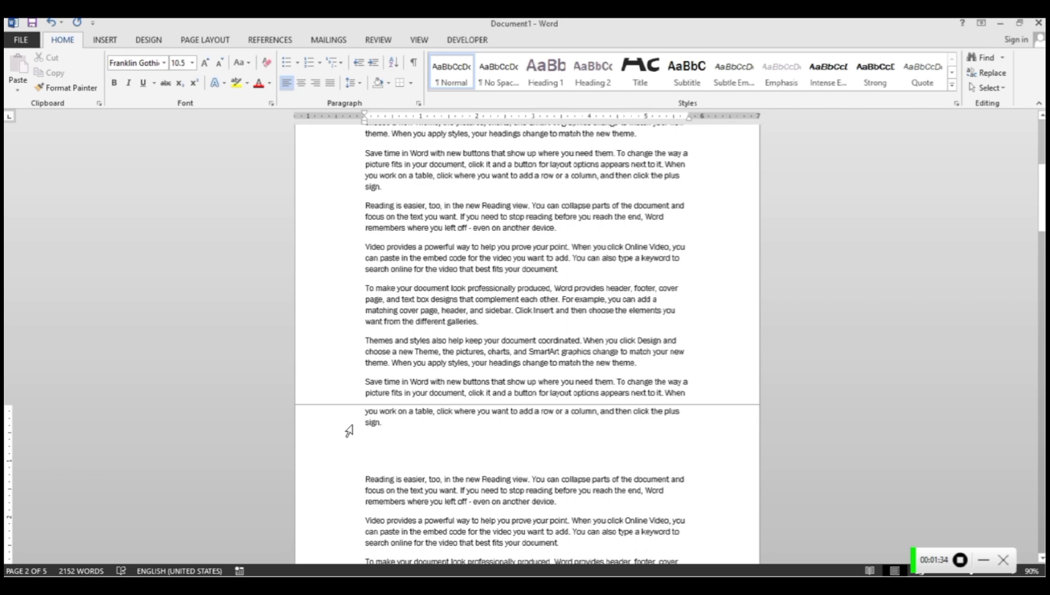
text(FONT)
drag(388, 447, 365, 447)
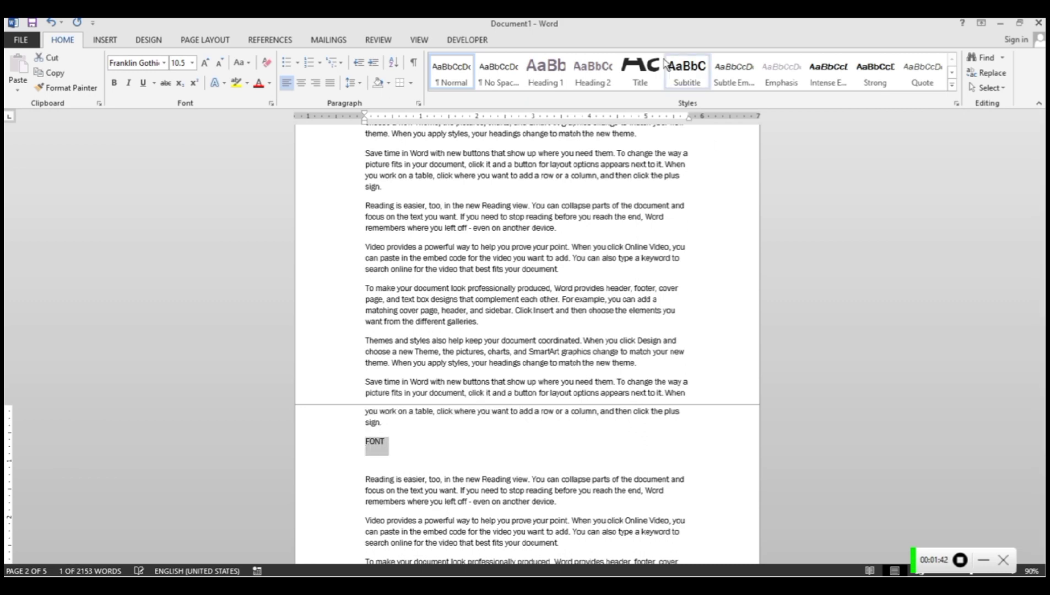
click(599, 82)
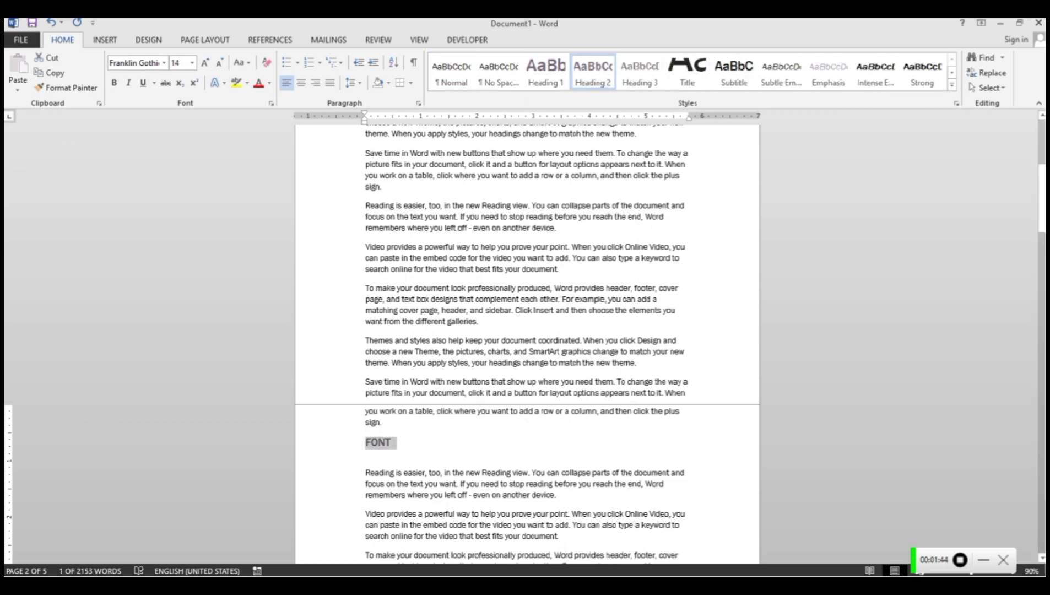
Insert blank lines at the top of page 3, above the "Reading is easier" paragraph.
key(Down)
key(Down)
key(Down)
key(Down)
key(Down)
key(Down)
key(Down)
key(Down)
key(Down)
key(Down)
key(Down)
key(Down)
key(Down)
key(Down)
key(Down)
key(Down)
key(Down)
key(Down)
key(Down)
key(Down)
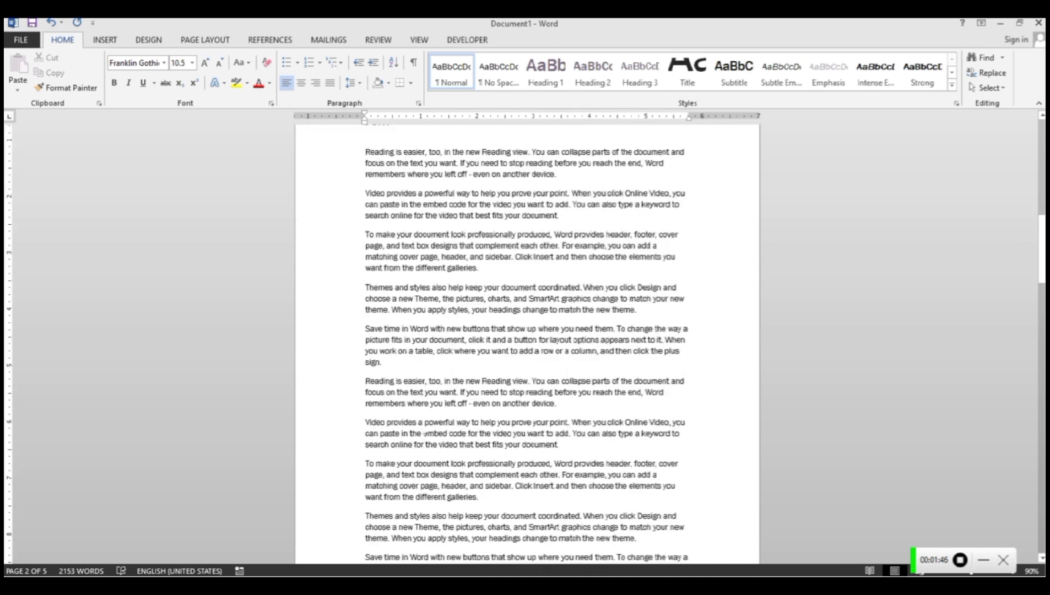
key(Down)
key(Down)
key(Down)
key(Down)
key(Down)
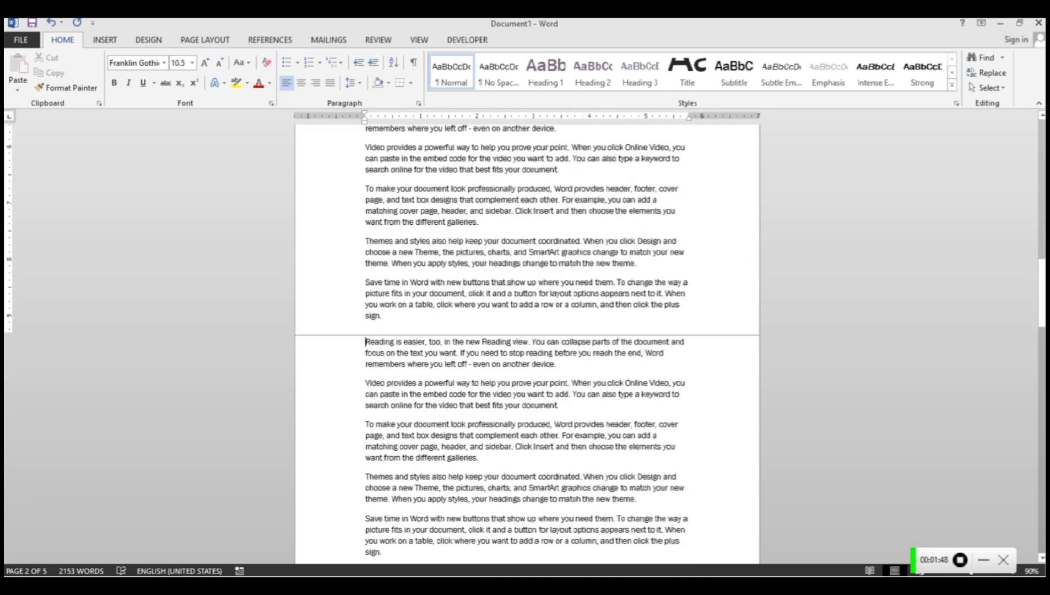
key(Return)
key(Return)
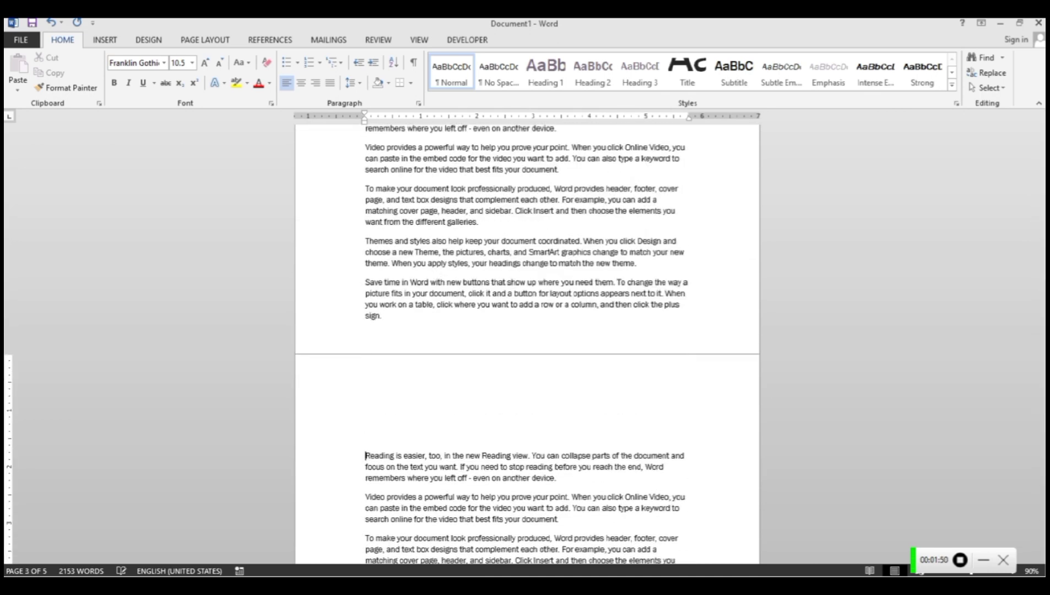
Add the title PARAGRAPH at the top of page 3 and apply the Heading 3 style to it.
text(PARAGRAPH)
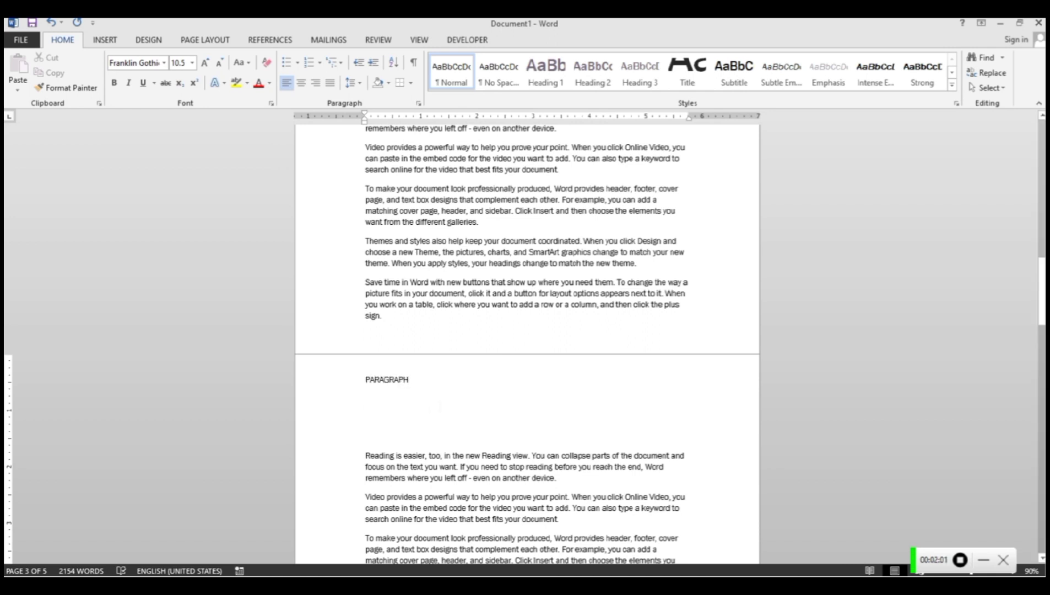
drag(422, 388, 369, 383)
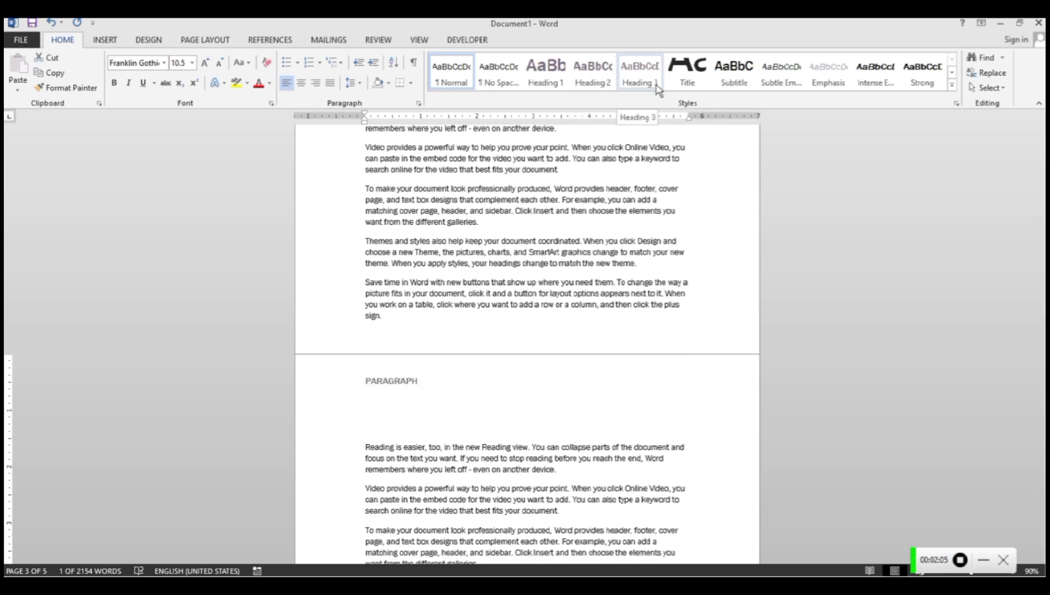
click(639, 75)
key(Left)
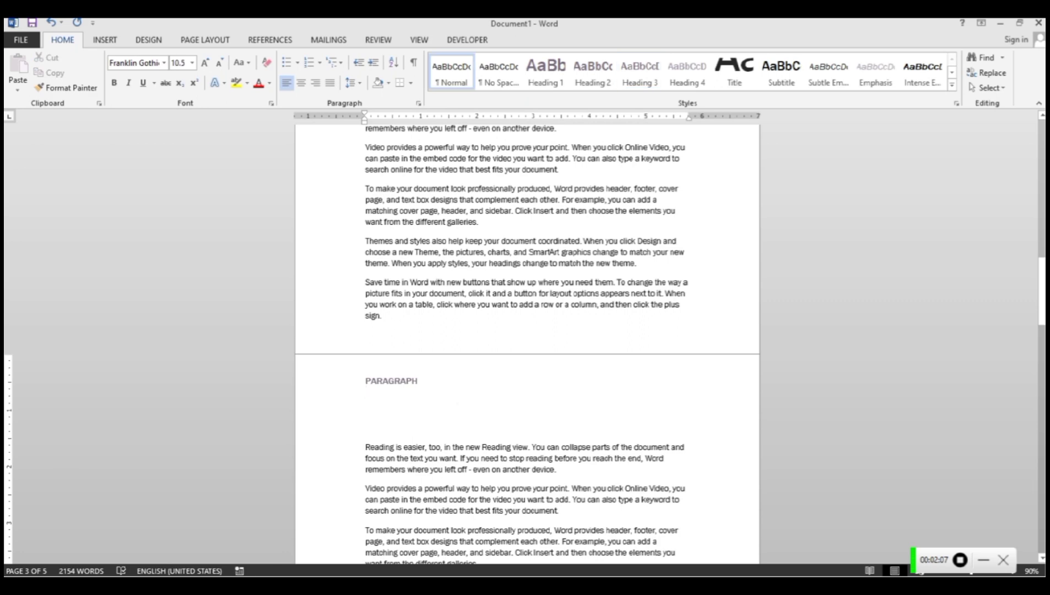
Insert four blank lines at the top of page 4, above the "Reading is easier" paragraph.
scroll(359, 403, down, 10)
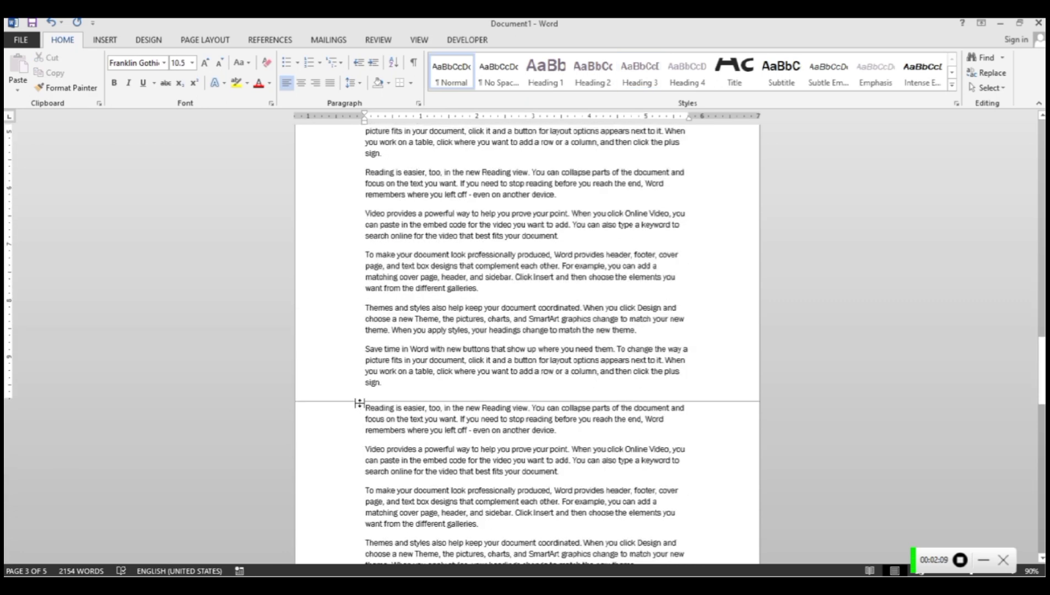
click(359, 407)
key(Return)
key(Return)
key(Return)
key(Return)
Add the title EDITING in the blank space at the top of page 4 and apply the Heading 2 style.
key(Up)
key(Up)
key(Up)
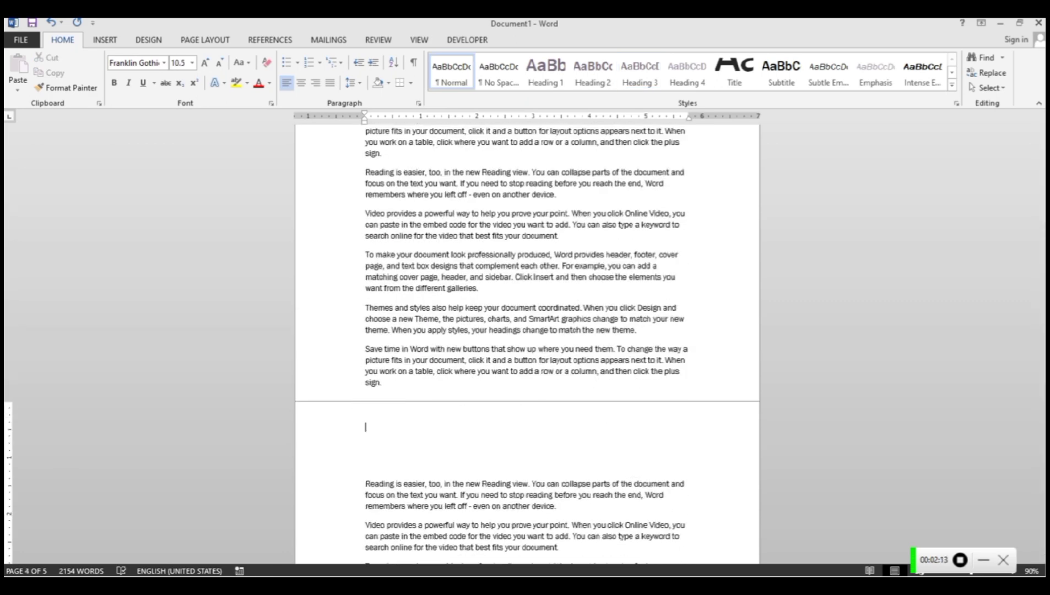
text(EDITING)
key(shift+Left)
key(shift+Left)
key(shift+Left)
key(shift+Left)
key(shift+Left)
key(shift+Left)
key(shift+Left)
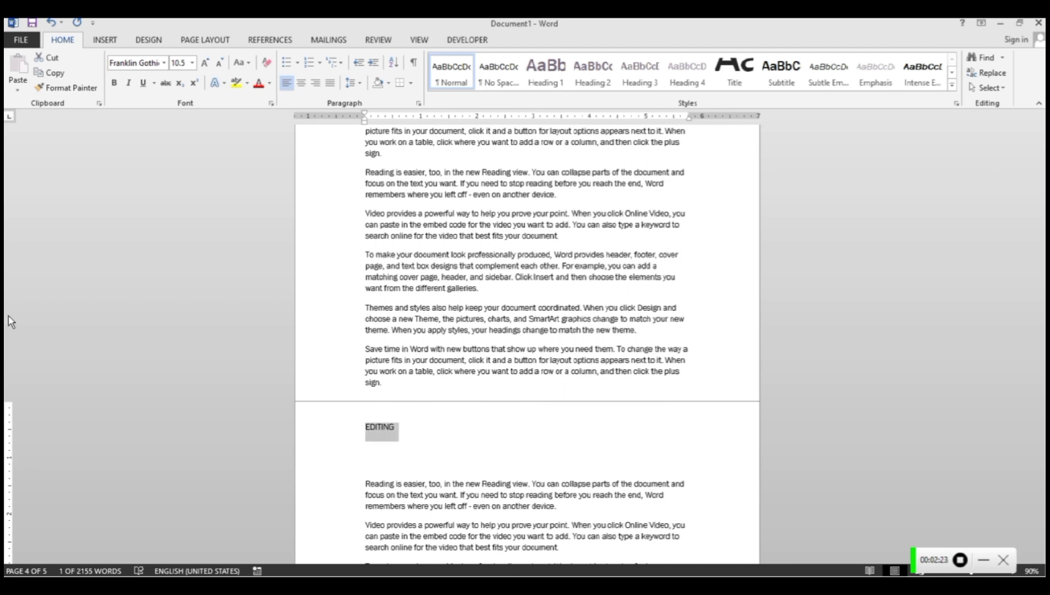
click(599, 88)
key(Down)
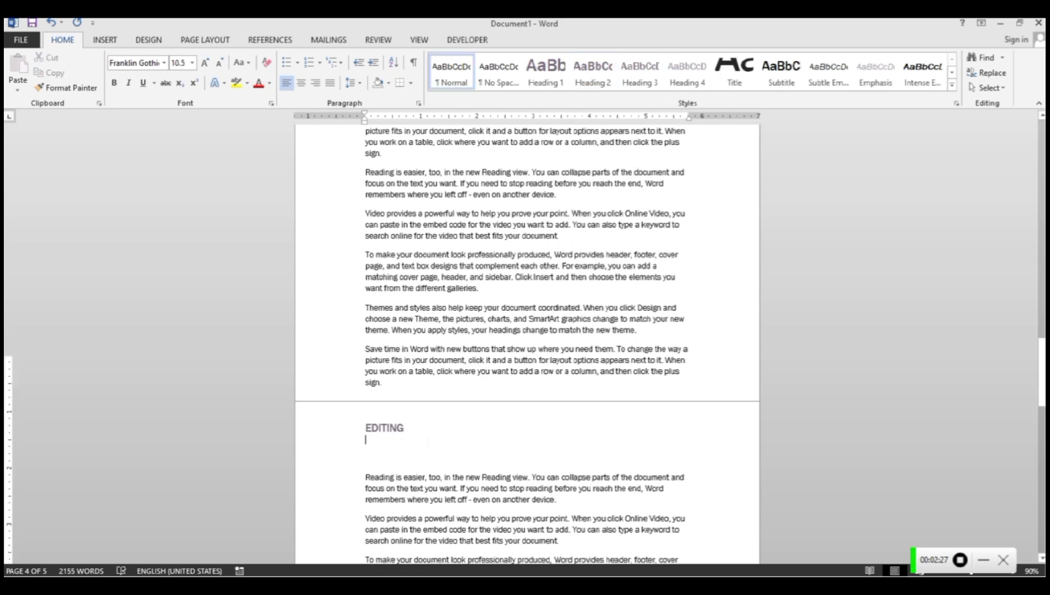
Insert four blank lines at the top of page 5, above the "Reading is easier" paragraph.
scroll(527, 341, down, 10)
click(367, 347)
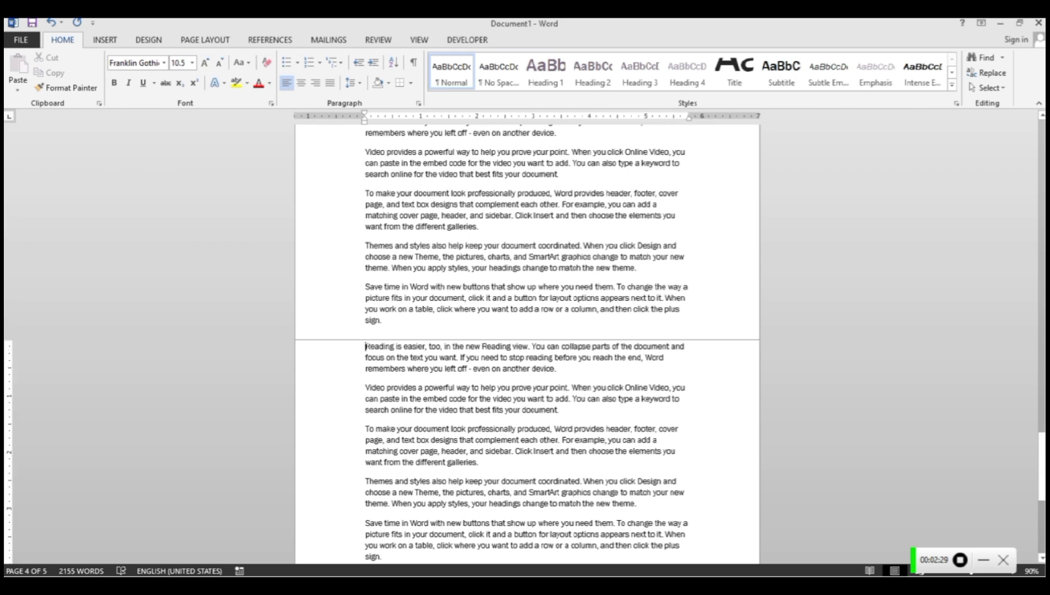
key(Return)
key(Return)
key(Return)
key(Return)
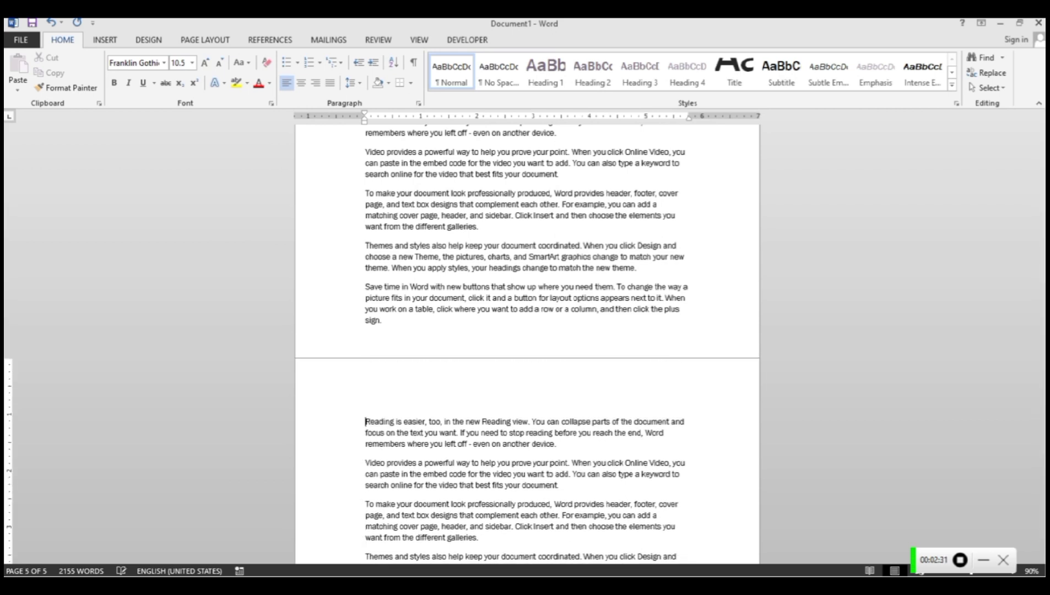
Add the title STYLES in the blank space at the top of page 5 and apply the Heading 3 style.
key(Up)
key(Up)
key(Up)
text(STYLES)
key(shift+Left)
key(shift+Left)
key(shift+Left)
key(shift+Left)
key(shift+Left)
key(shift+Left)
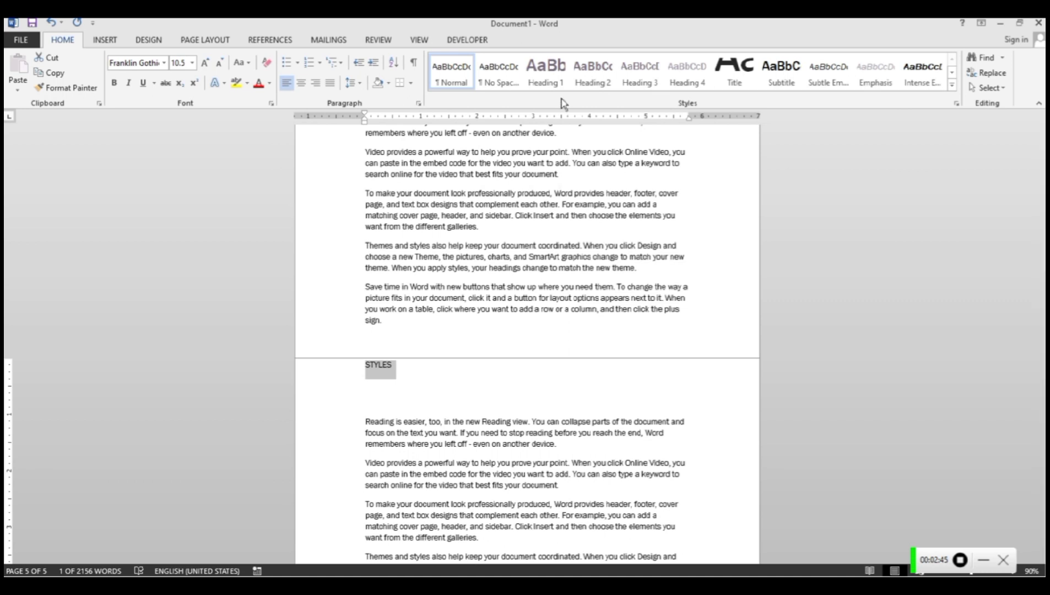
click(639, 77)
key(Down)
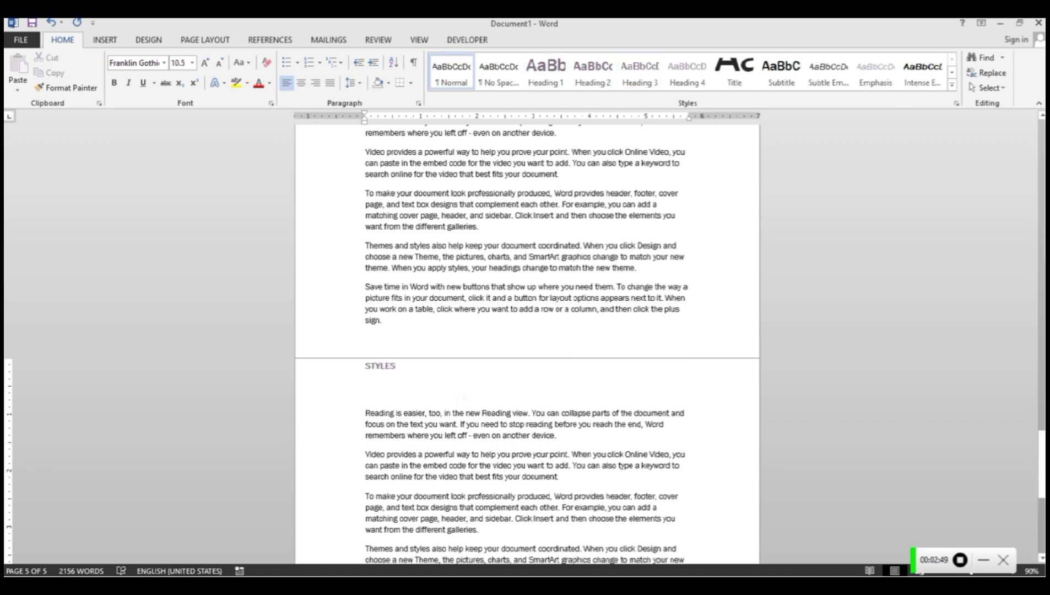
Insert a blank page in the empty lines above the HOME heading at the start of the document.
scroll(527, 342, up, 10)
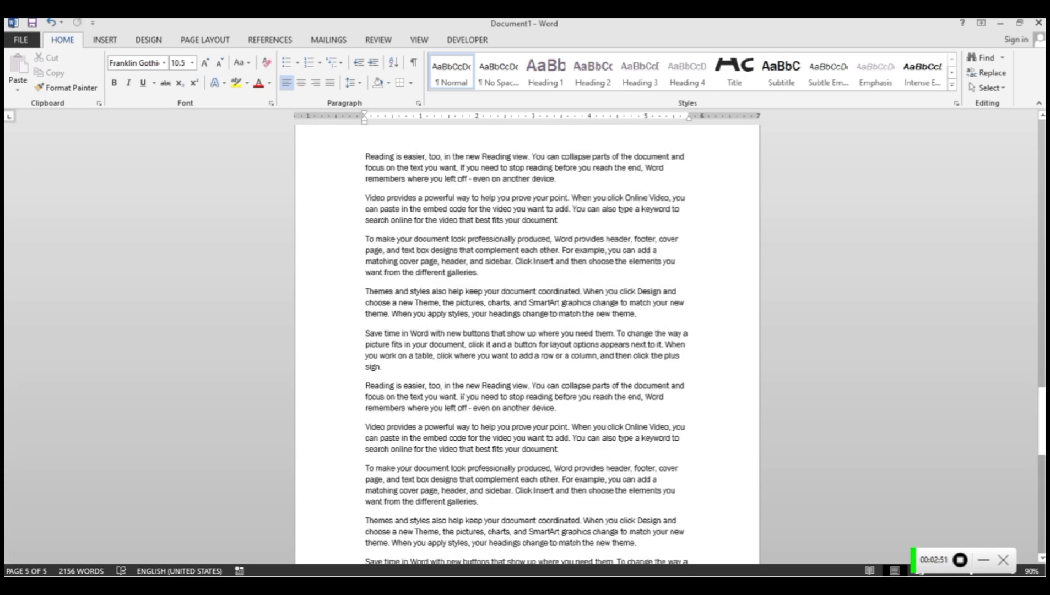
scroll(527, 341, up, 10)
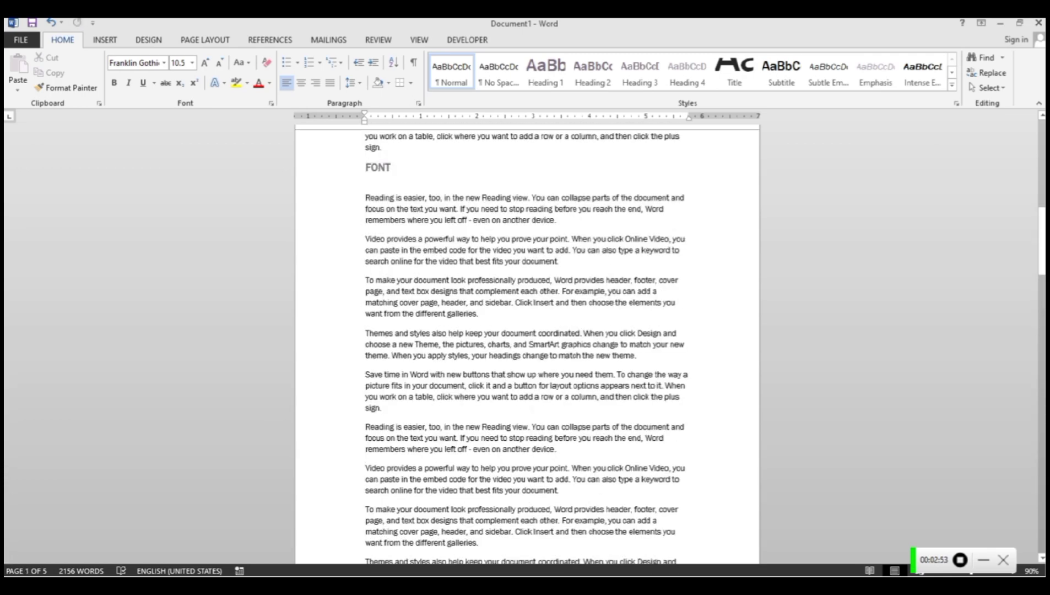
scroll(527, 342, up, 10)
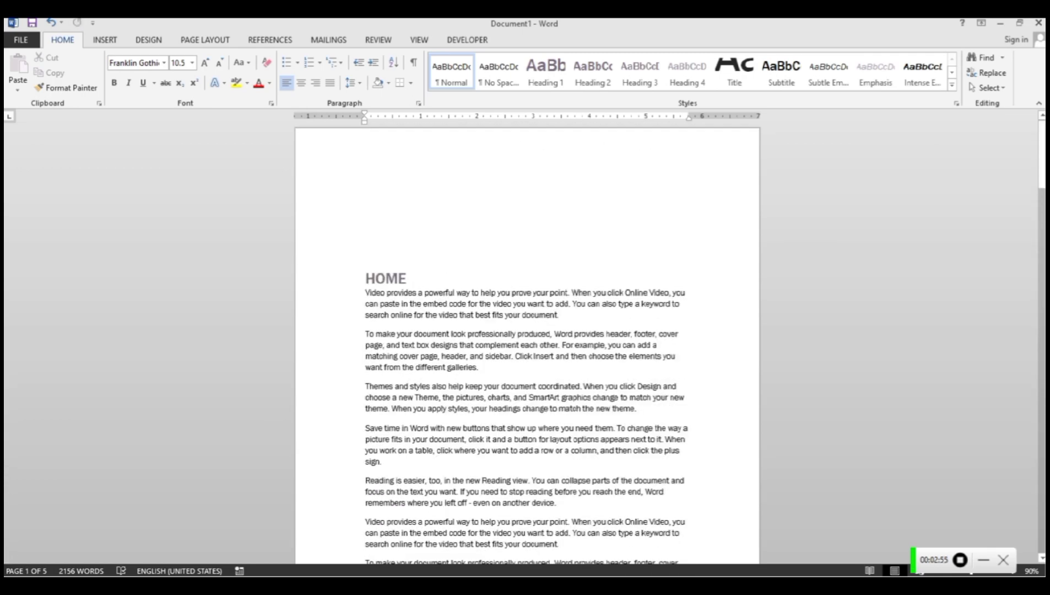
click(368, 199)
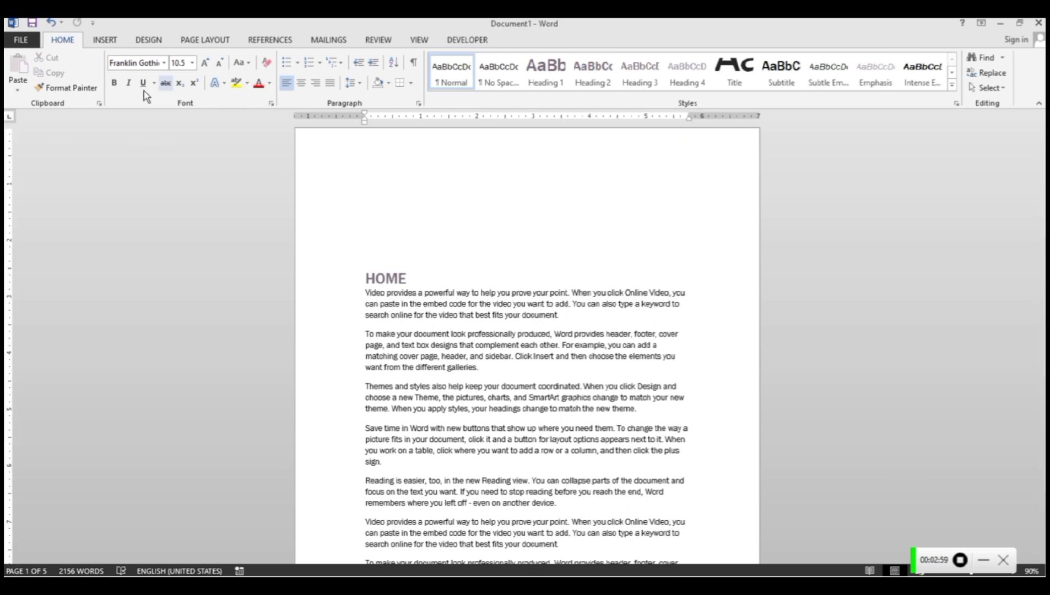
click(111, 44)
click(56, 88)
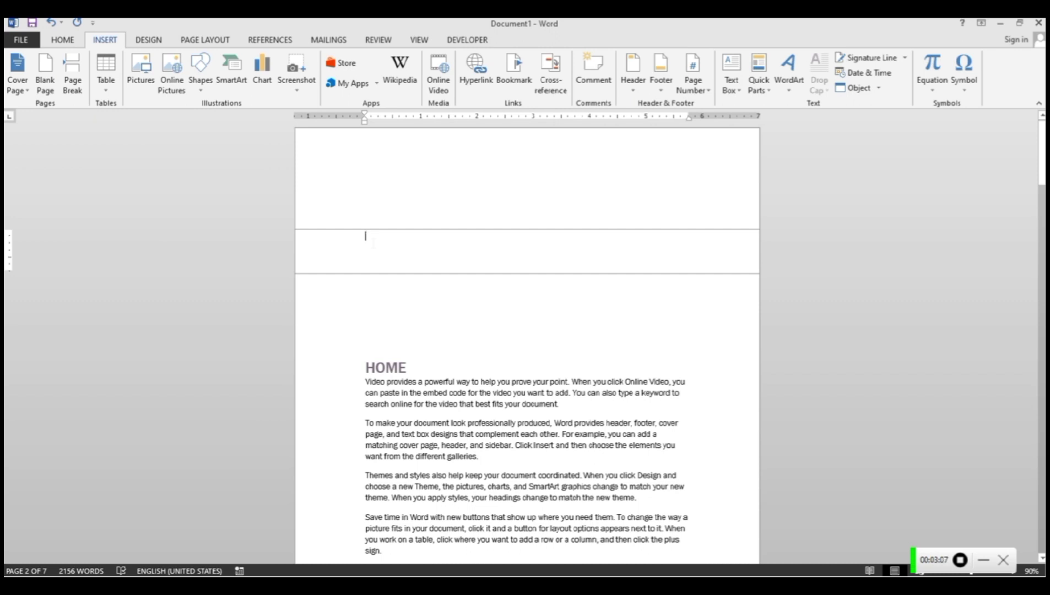
Insert a table of contents on the new blank page using the Automatic Table 2 design.
click(269, 47)
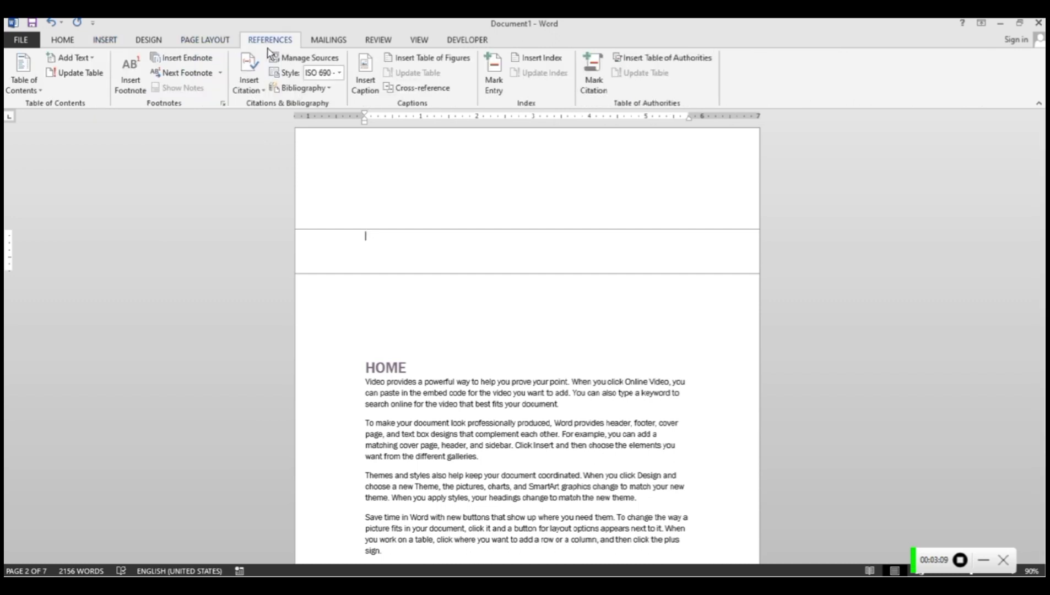
click(46, 96)
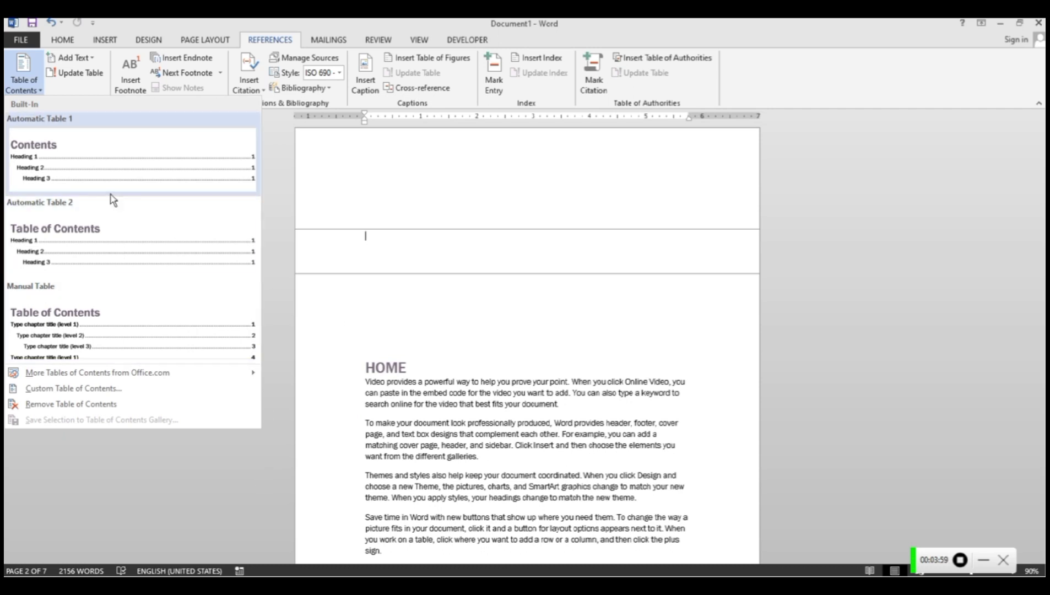
click(92, 245)
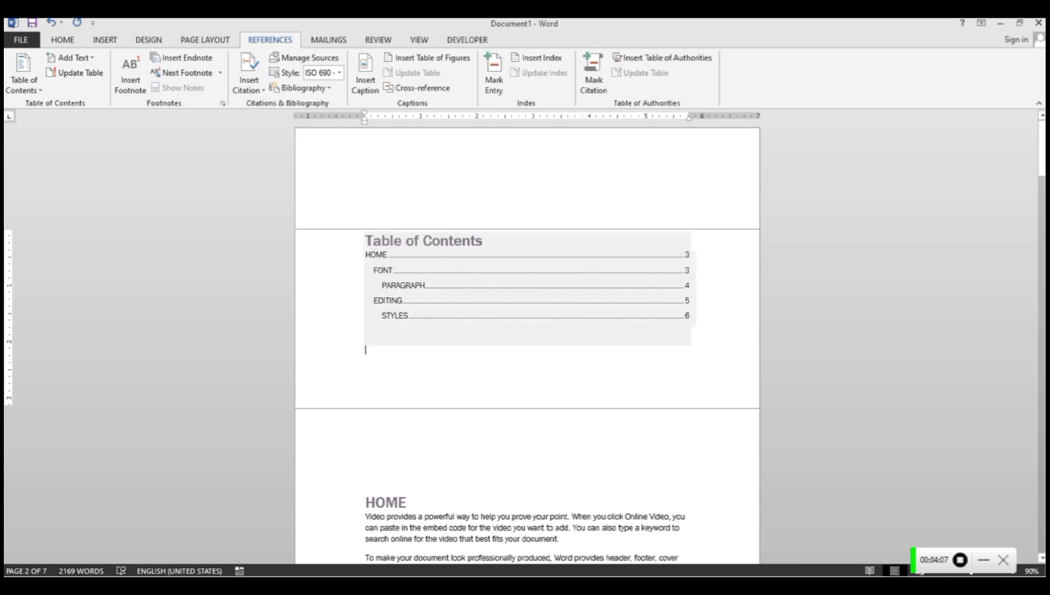
Check the HOME and FONT entries in the table of contents against those headings and their pages in the document.
click(366, 172)
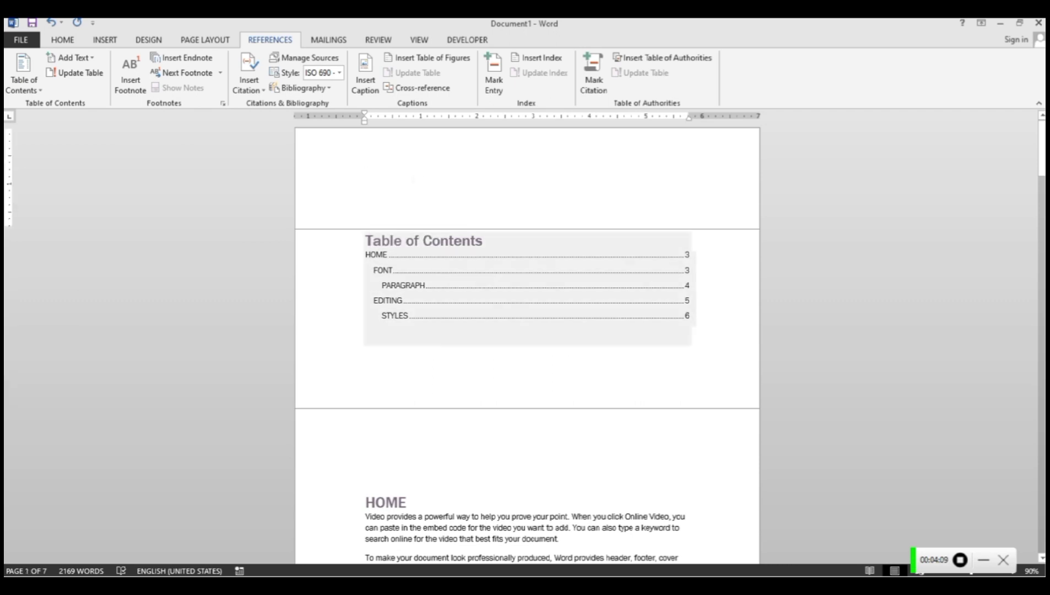
click(468, 351)
click(408, 502)
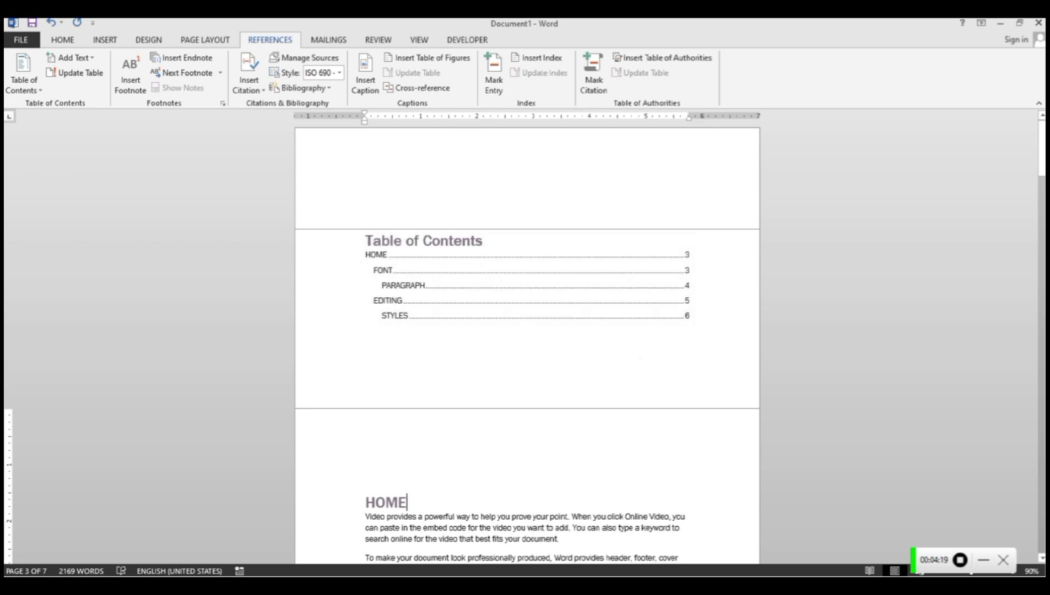
scroll(527, 342, down, 10)
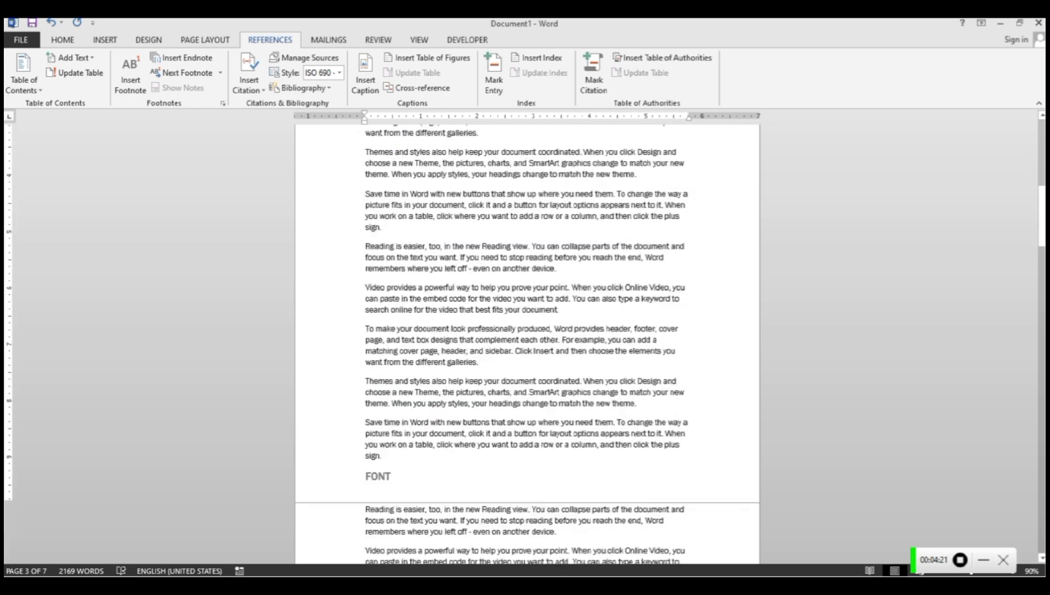
scroll(527, 341, down, 5)
scroll(527, 341, up, 12)
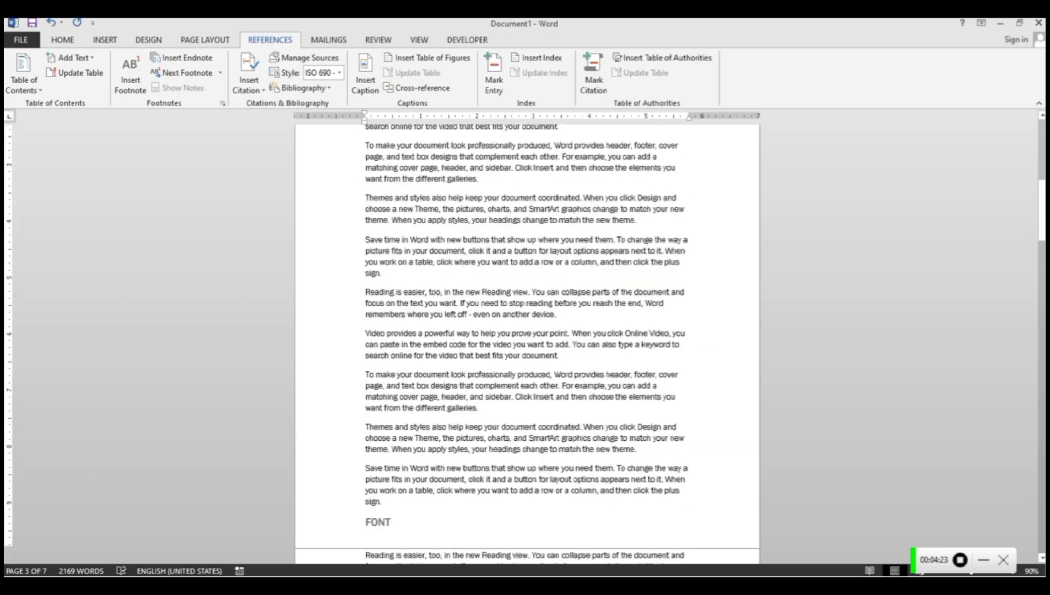
scroll(527, 342, down, 5)
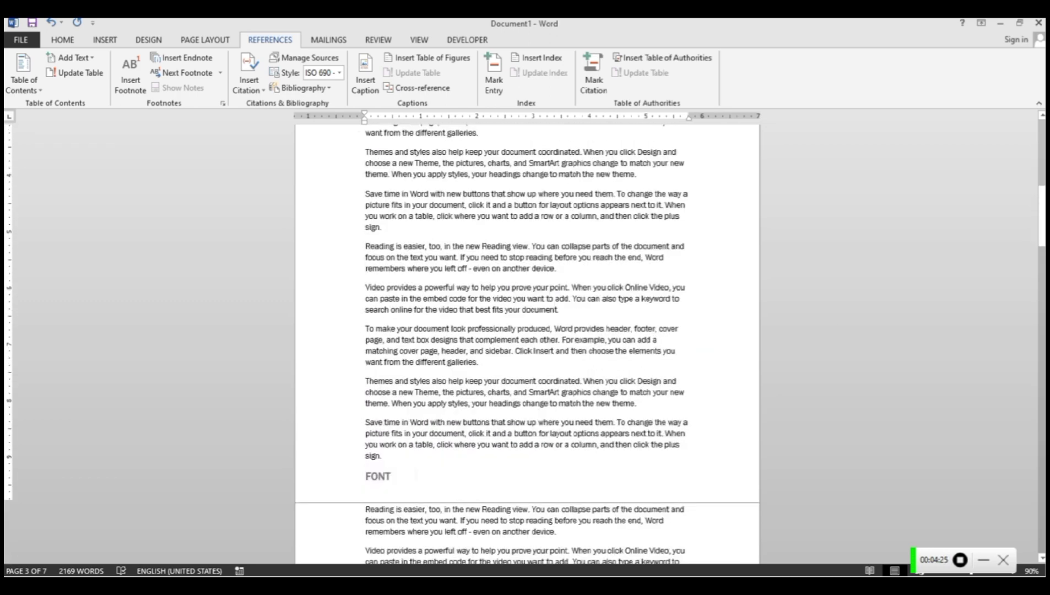
scroll(454, 397, up, 17)
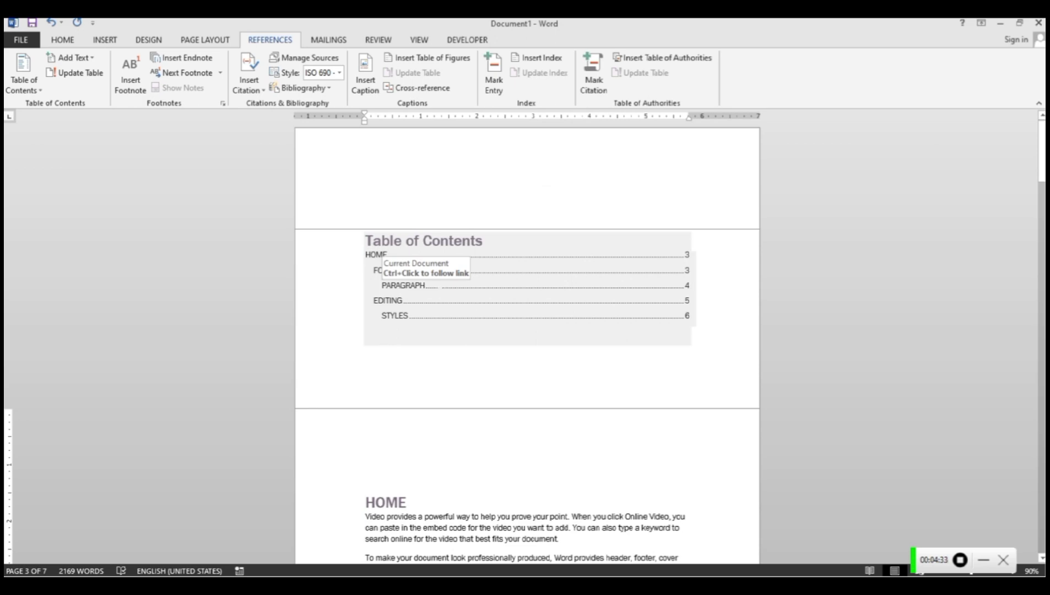
scroll(527, 345, down, 8)
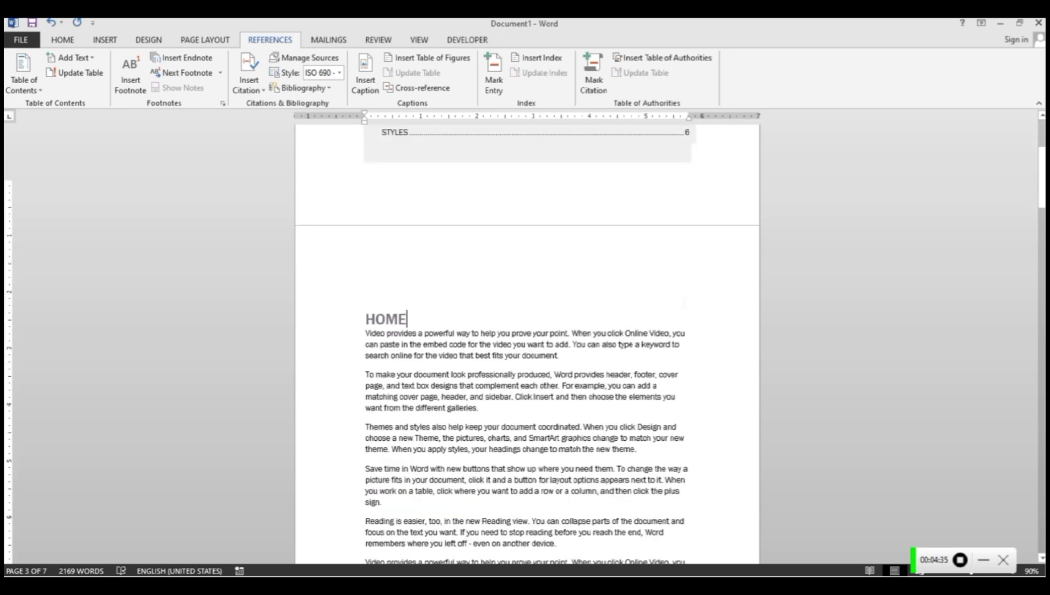
scroll(527, 344, down, 10)
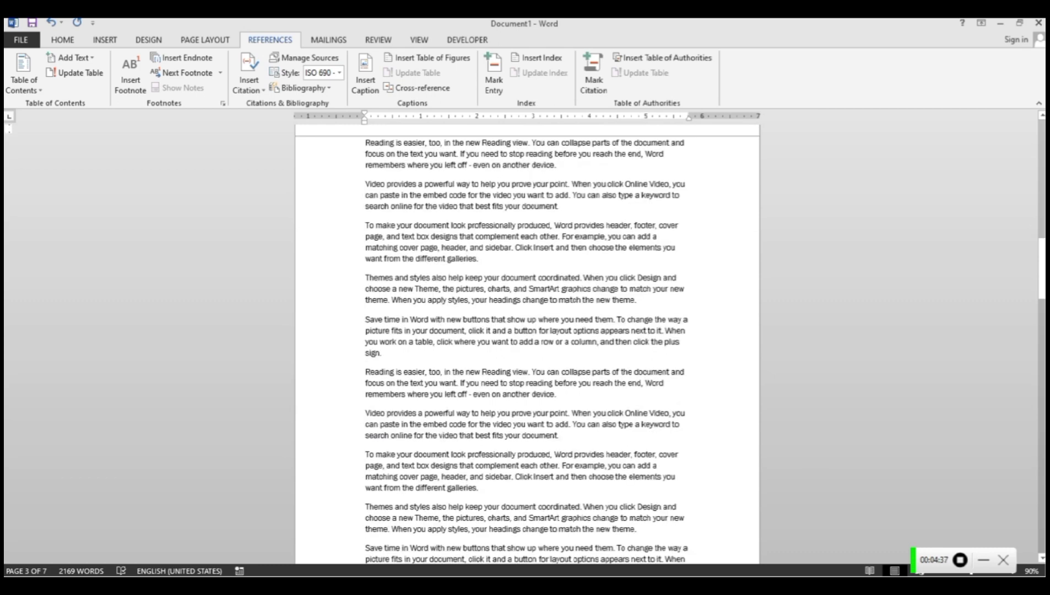
scroll(531, 405, up, 15)
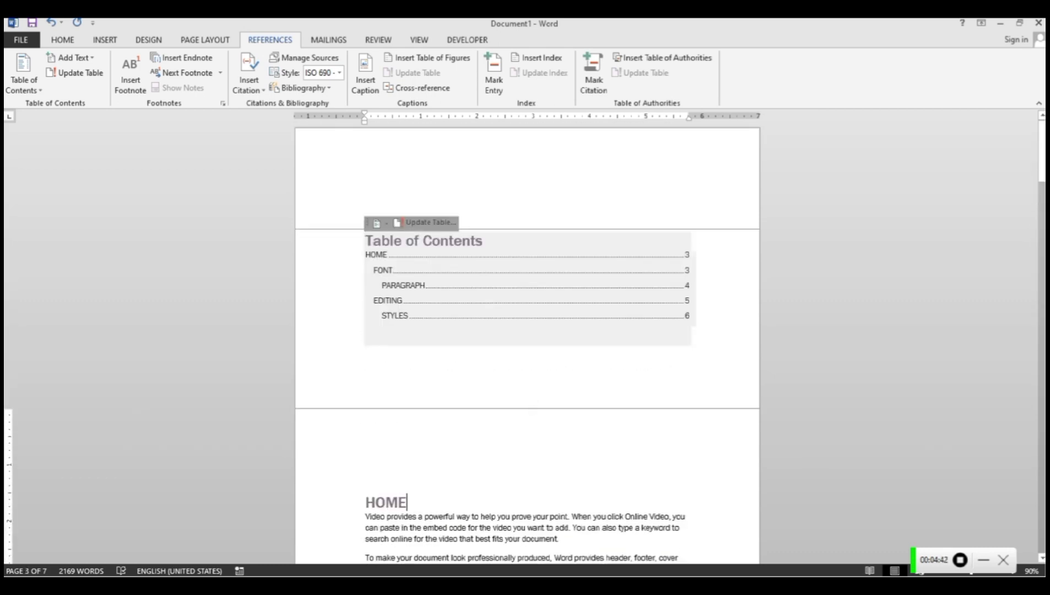
Compare the EDITING and STYLES entries in the table of contents with where those headings sit in the document.
scroll(399, 265, down, 3)
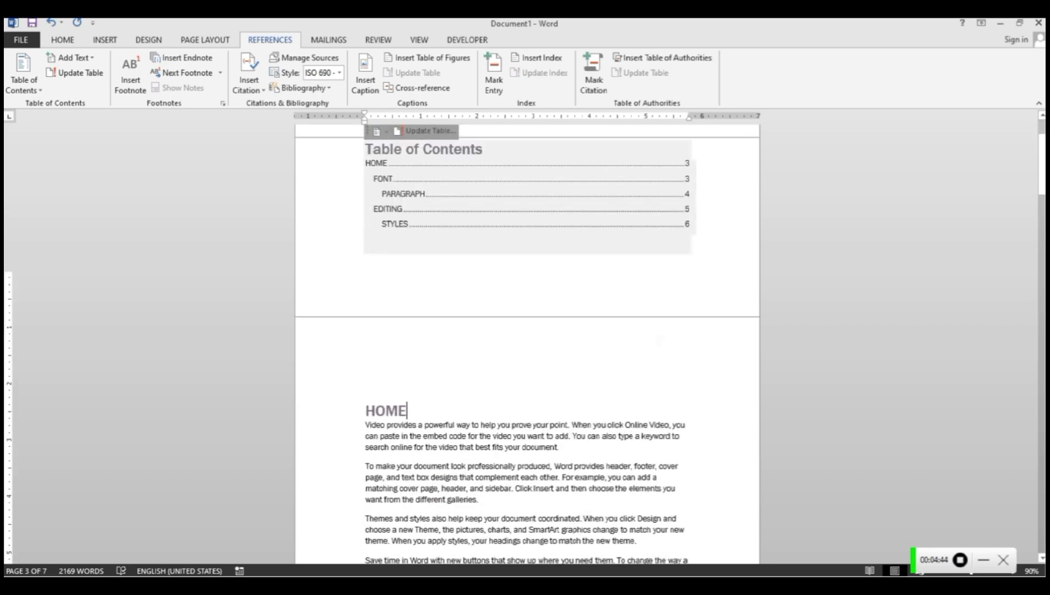
scroll(407, 365, down, 15)
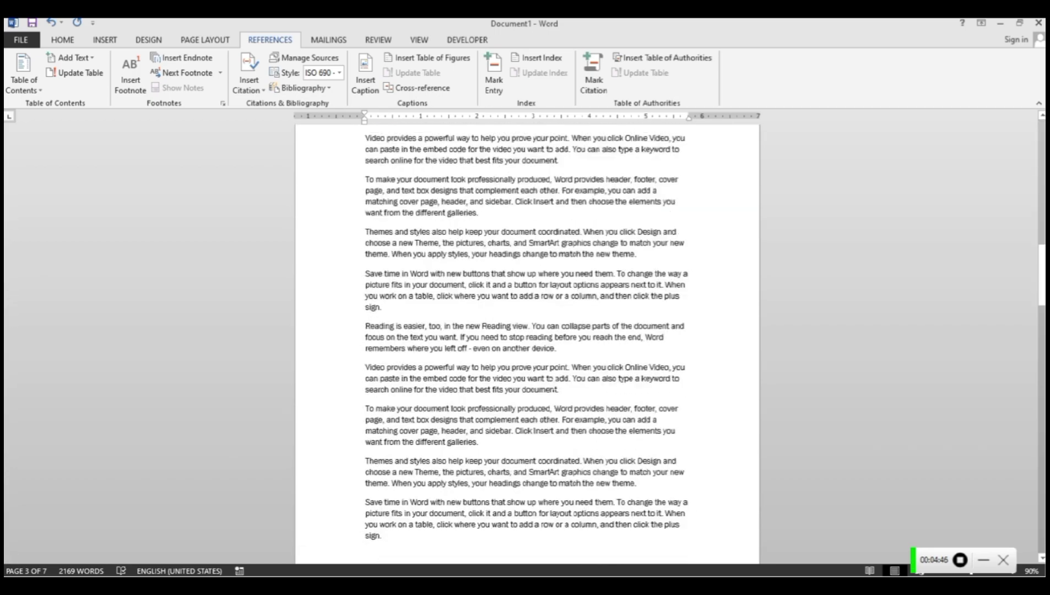
scroll(622, 287, down, 20)
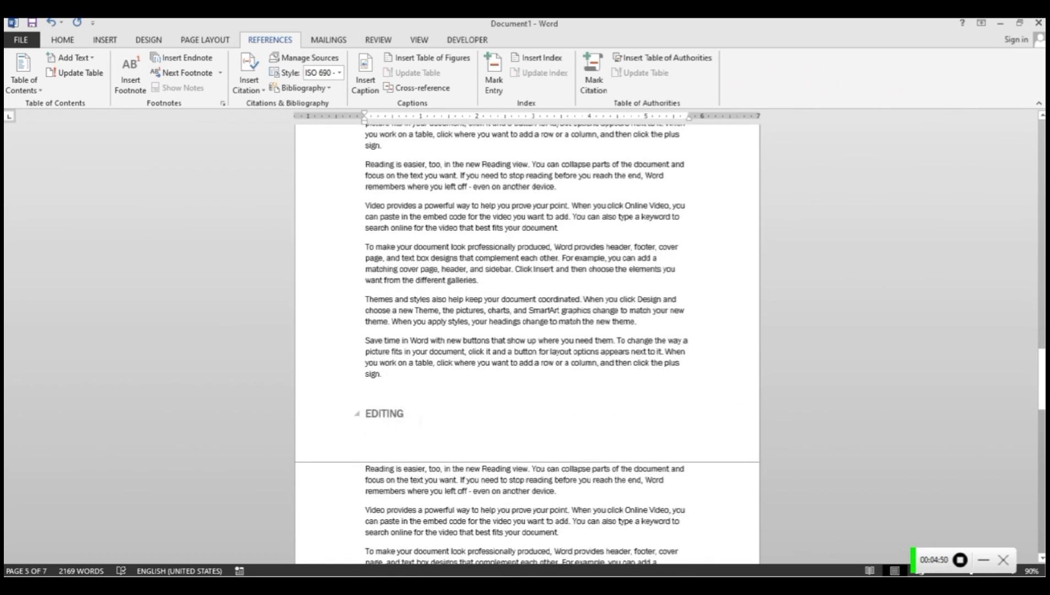
scroll(527, 341, down, 1)
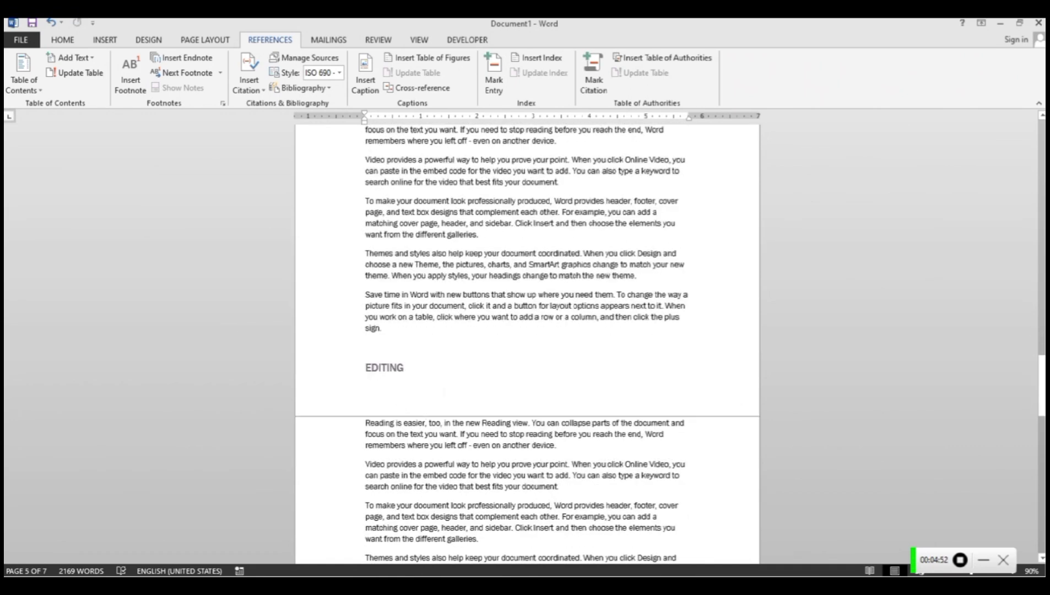
scroll(527, 342, up, 20)
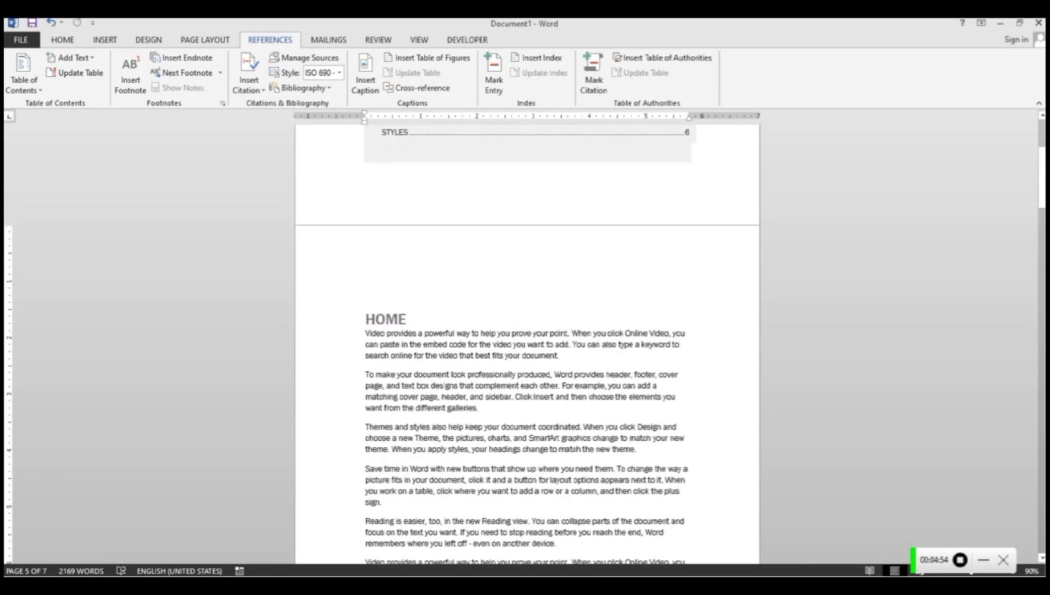
scroll(527, 342, up, 4)
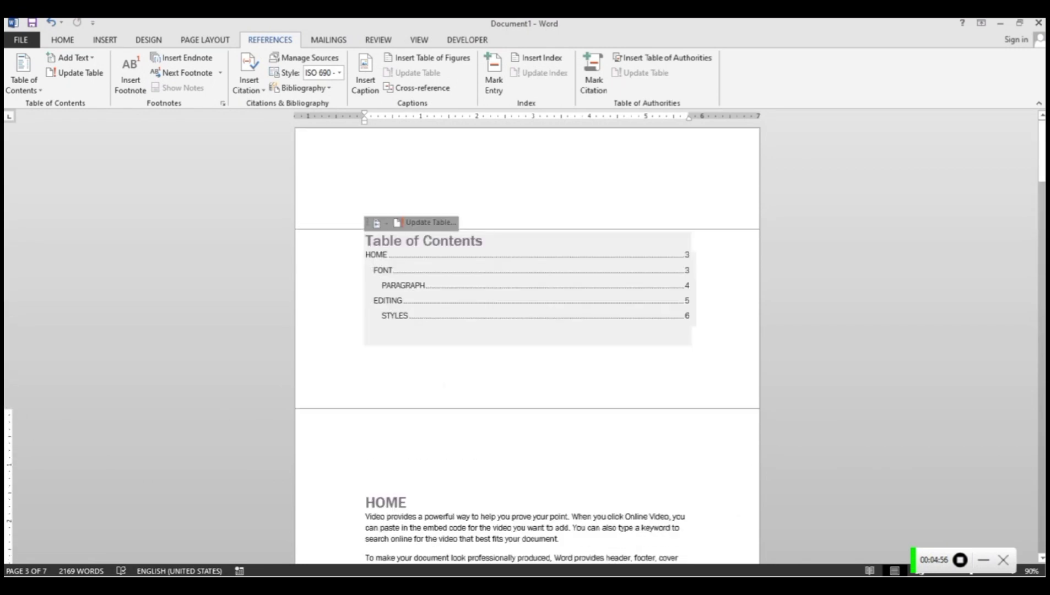
scroll(407, 292, down, 20)
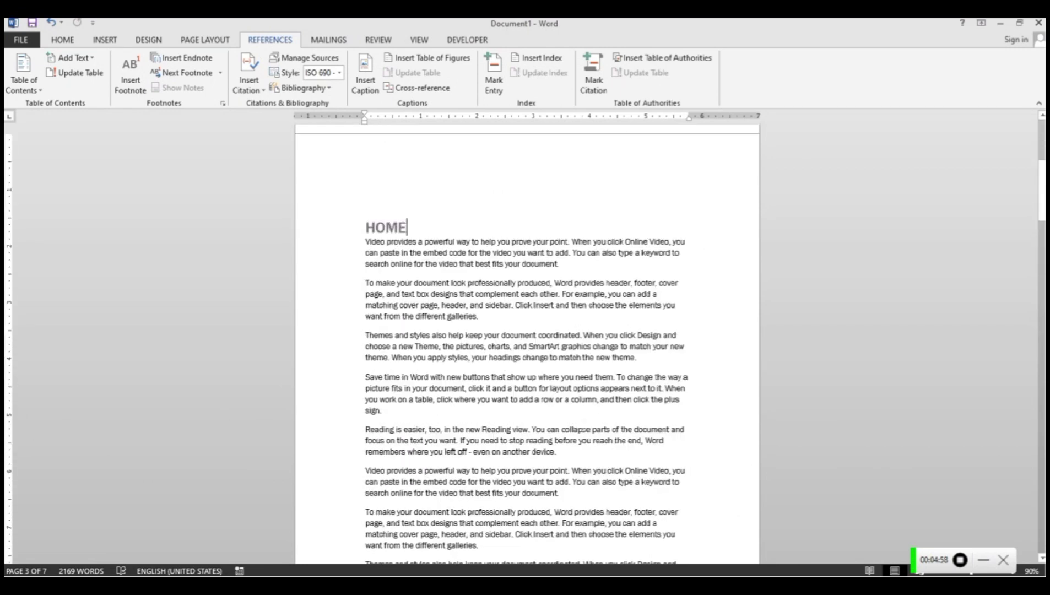
scroll(527, 341, down, 20)
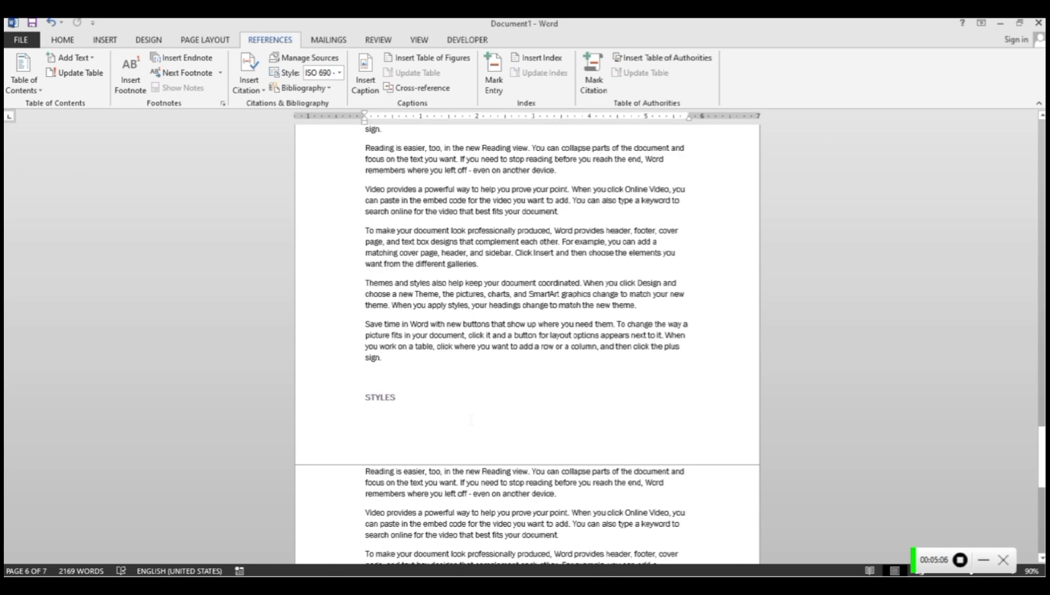
scroll(470, 419, up, 20)
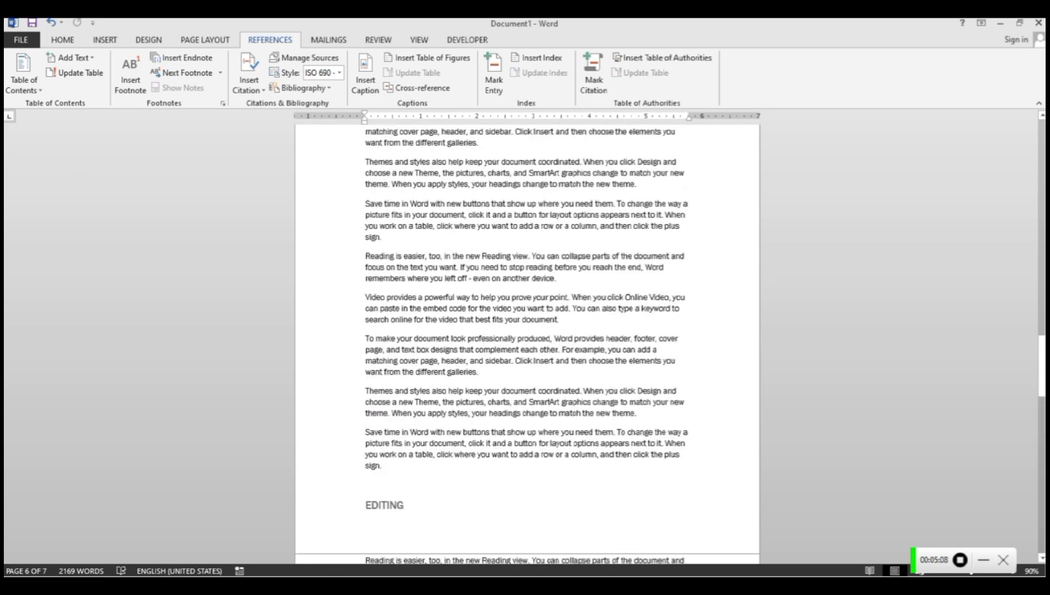
scroll(527, 341, up, 15)
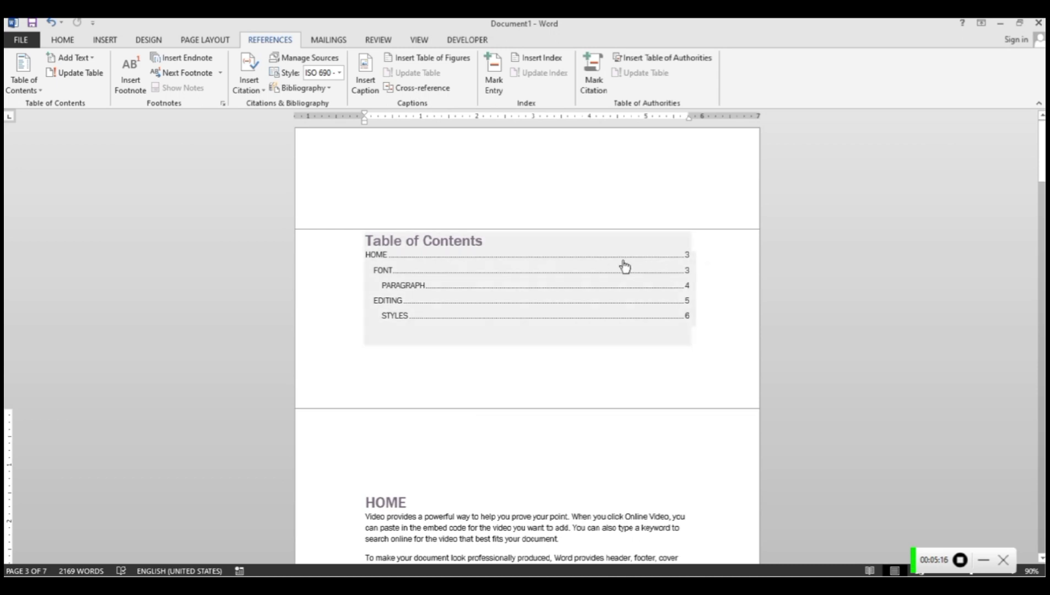
Follow the PARAGRAPH and STYLES links in the table of contents, returning to the table after each one.
click(478, 368)
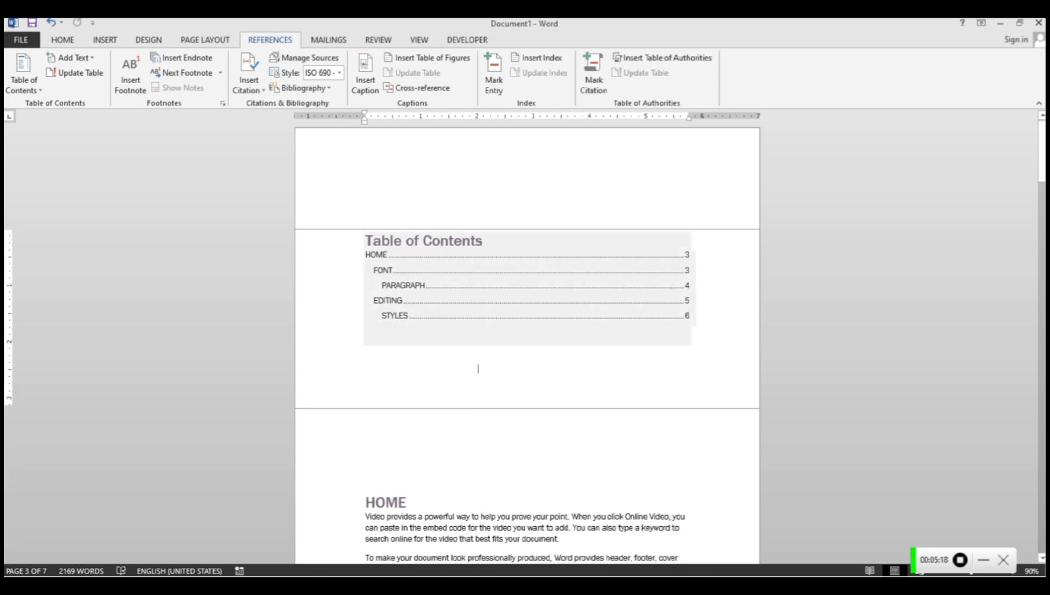
ctrl+click(627, 291)
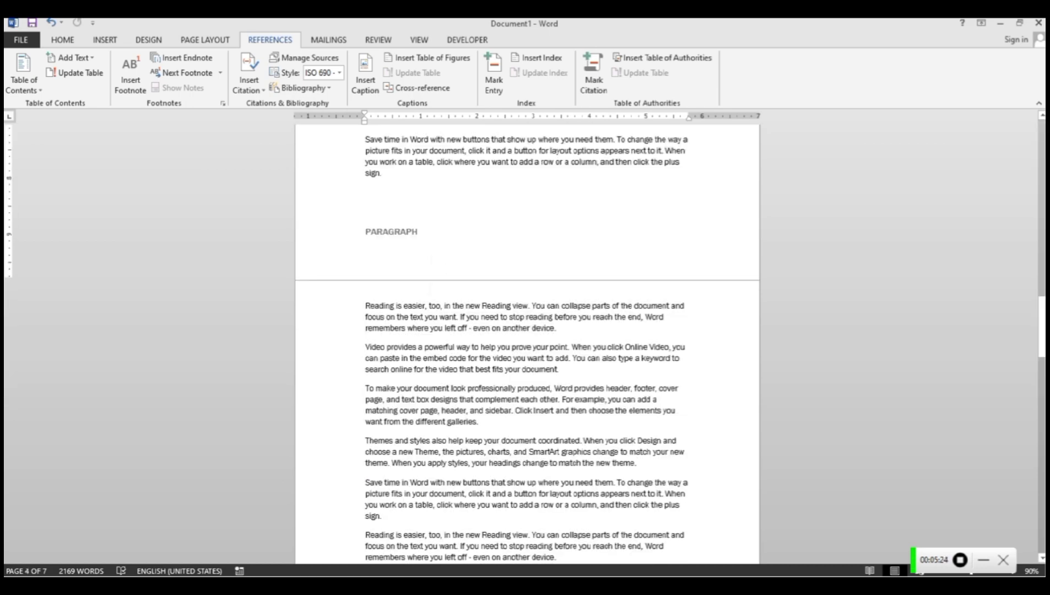
scroll(527, 342, up, 20)
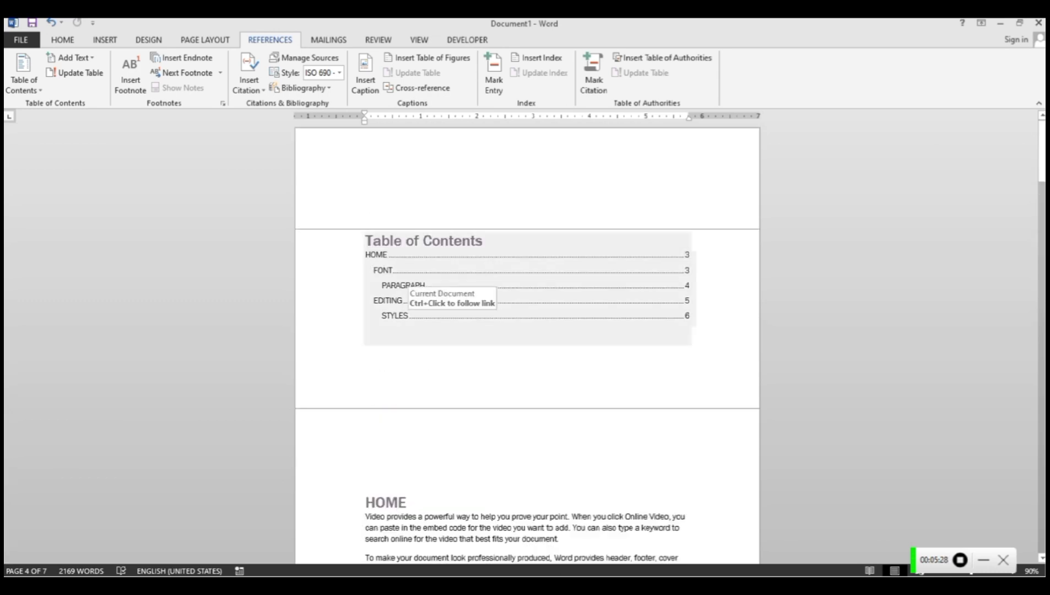
ctrl+click(464, 325)
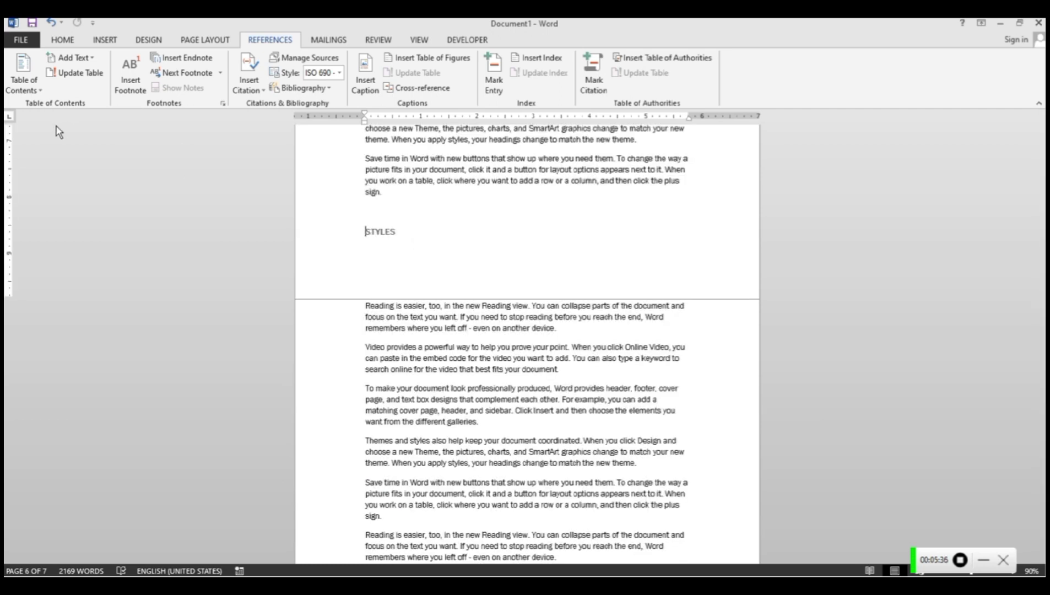
scroll(358, 308, up, 8)
scroll(527, 341, up, 20)
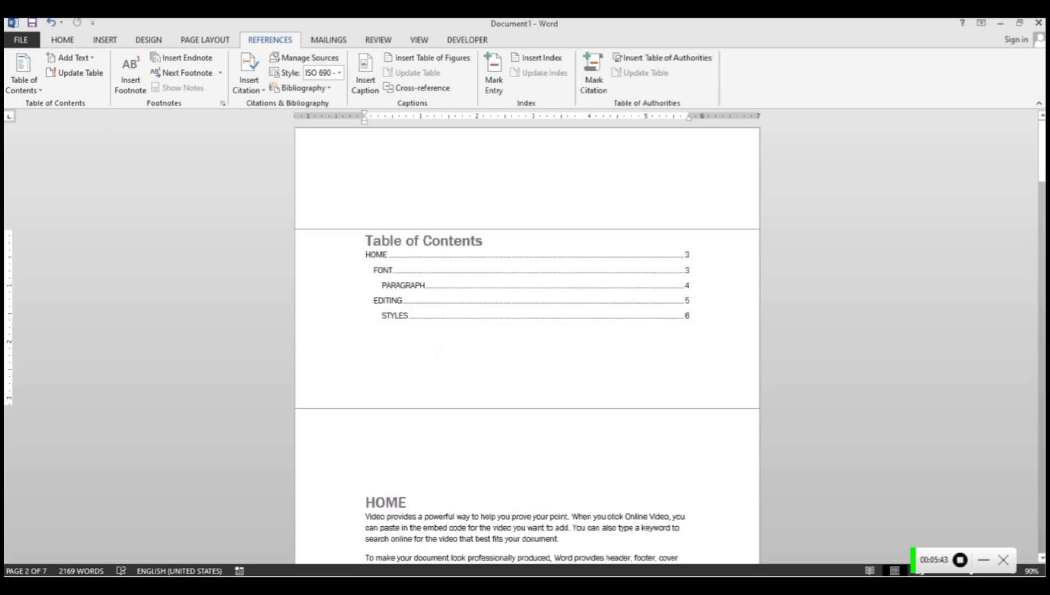
click(437, 350)
Insert three blank lines at the top of page 7 and enter the title WORD in the first one.
scroll(482, 348, down, 15)
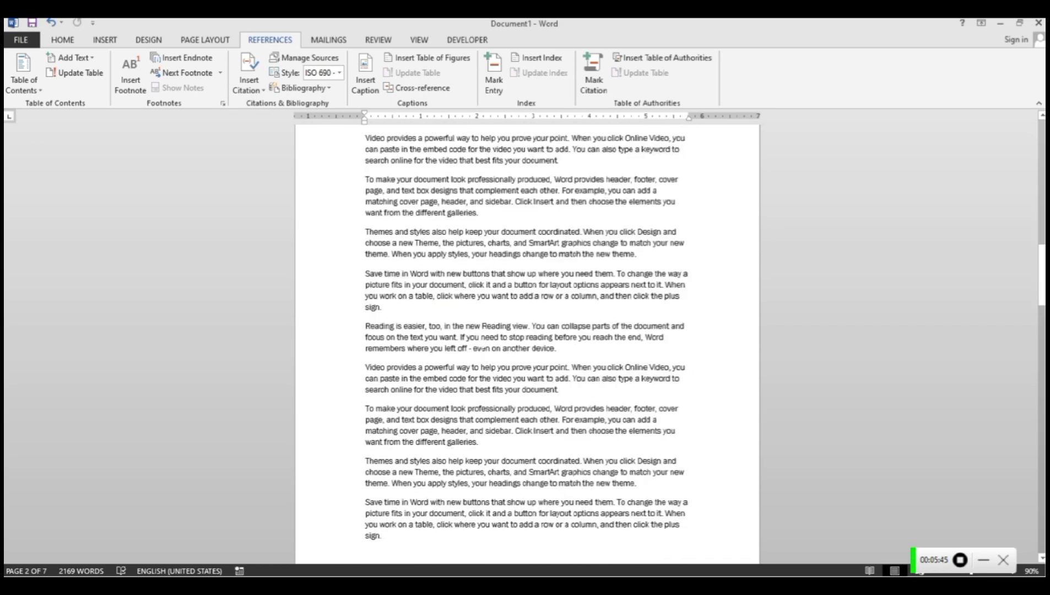
scroll(481, 348, down, 20)
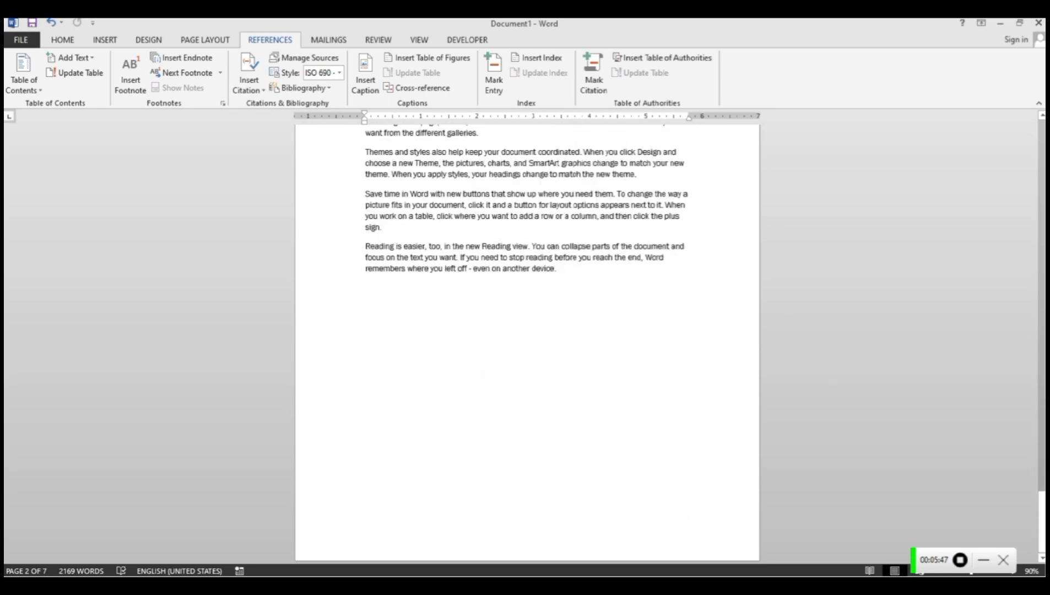
scroll(527, 341, down, 10)
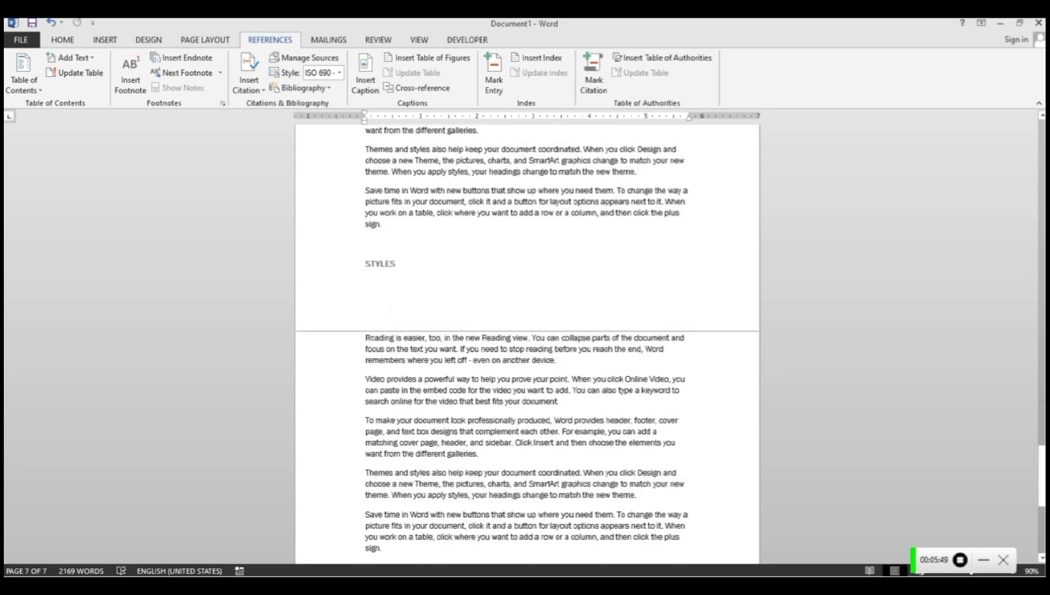
key(Return)
key(Return)
key(Return)
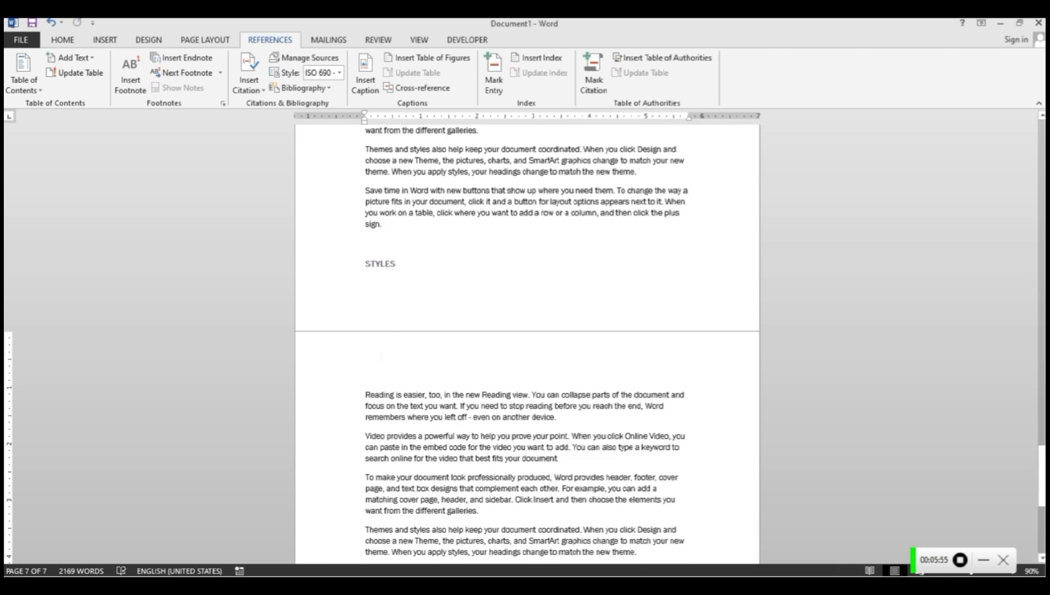
text(WORD)
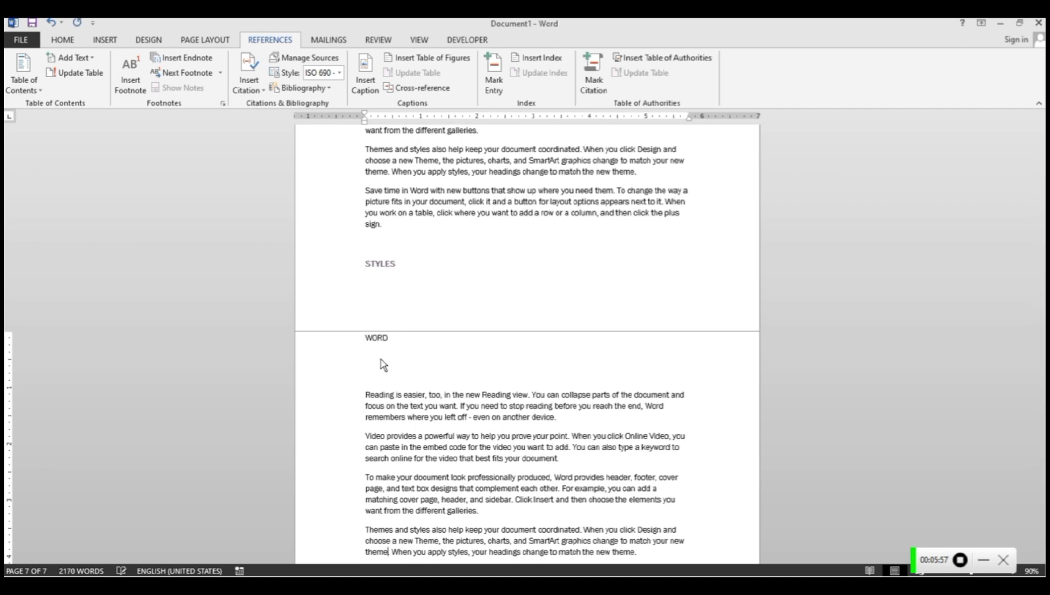
Apply the Heading 4 style to the WORD title at the top of page 7.
double_click(377, 338)
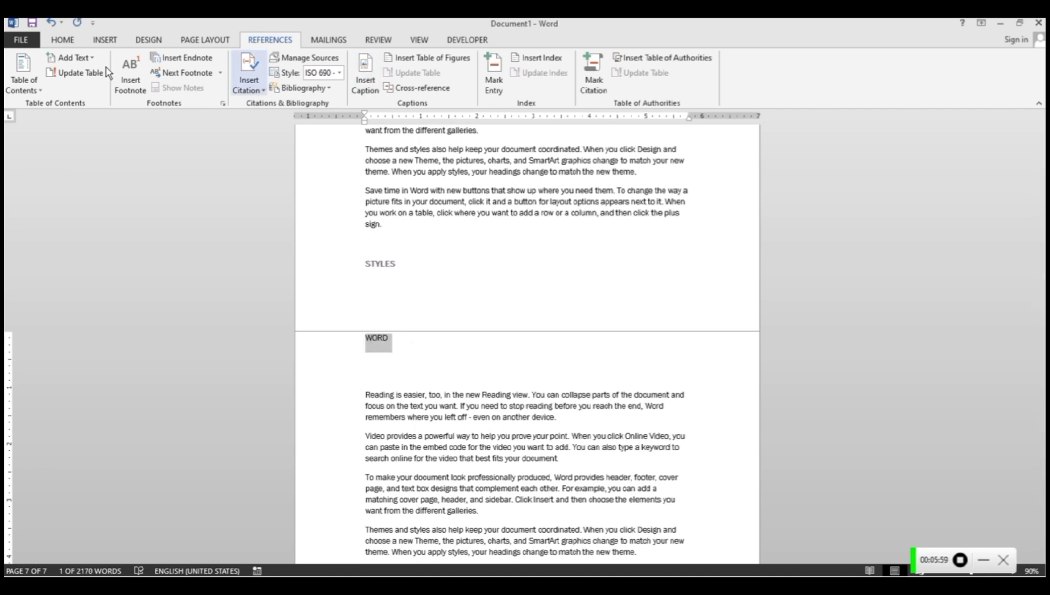
click(68, 44)
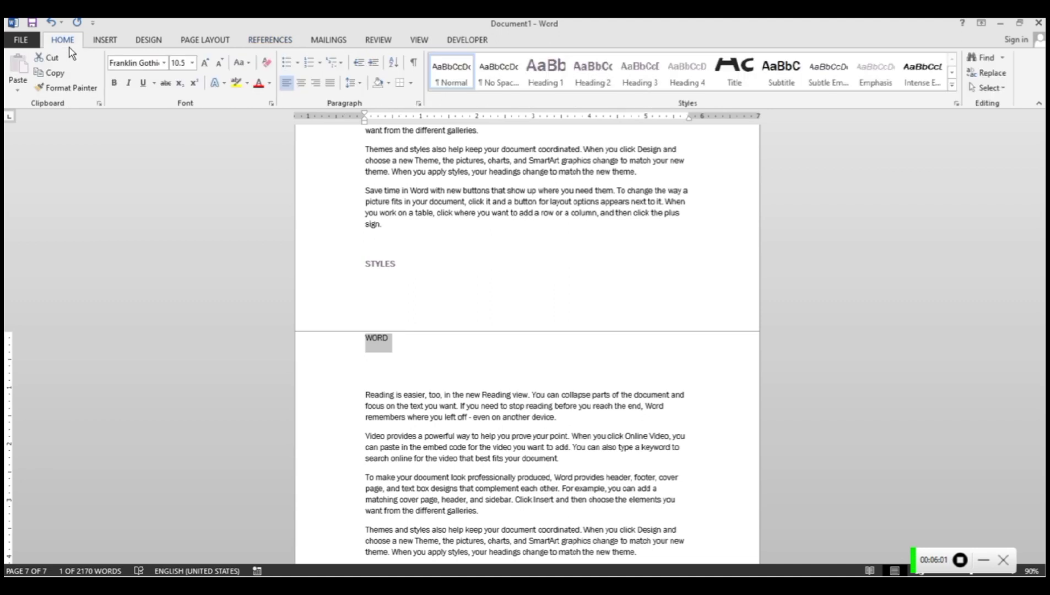
click(694, 86)
key(Down)
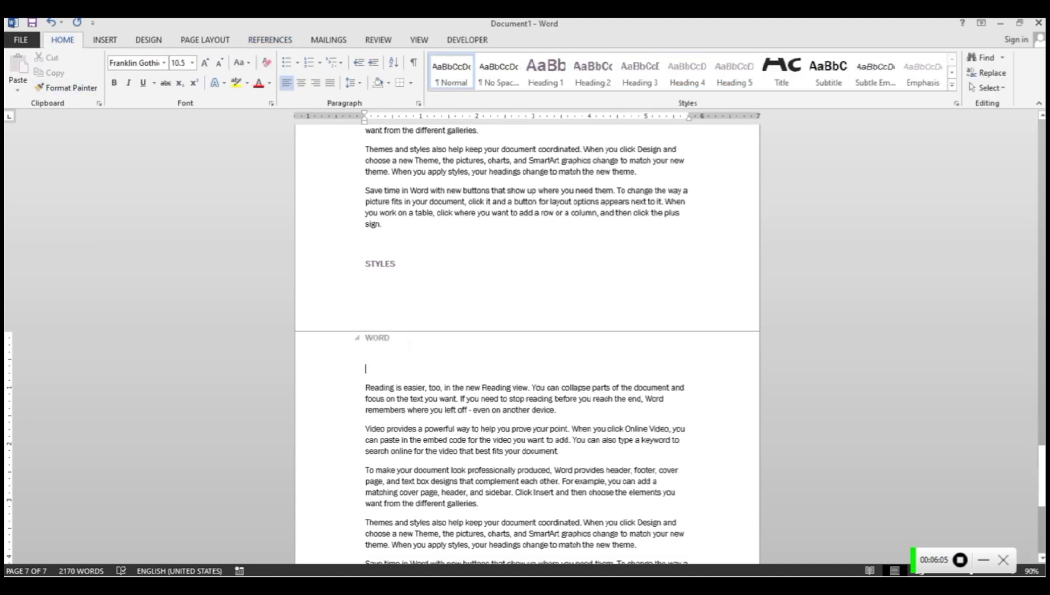
Try to add the WORD heading to the table of contents by updating the entire table.
scroll(527, 341, up, 20)
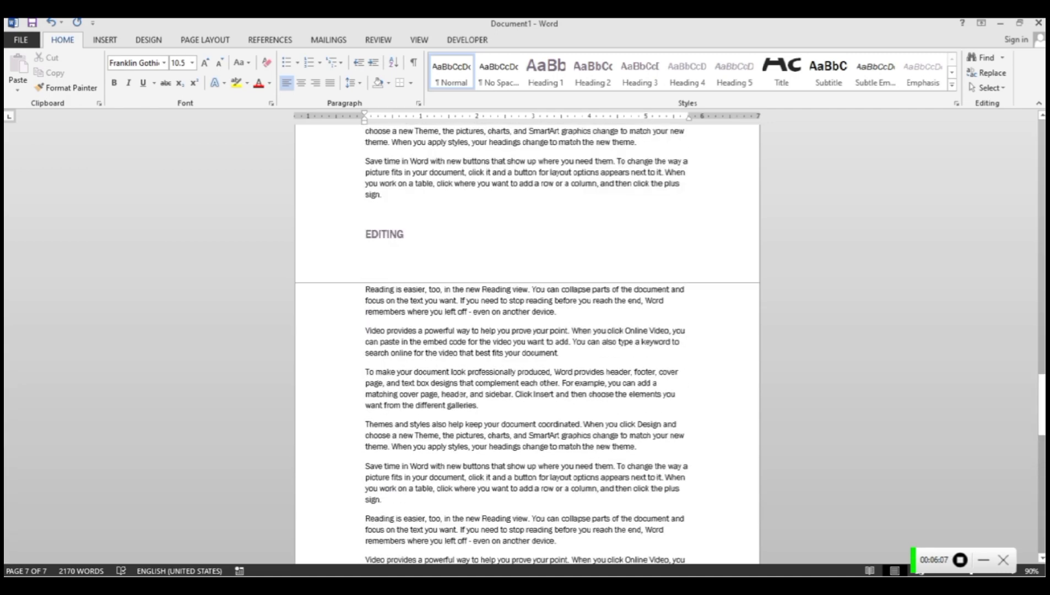
scroll(527, 342, up, 15)
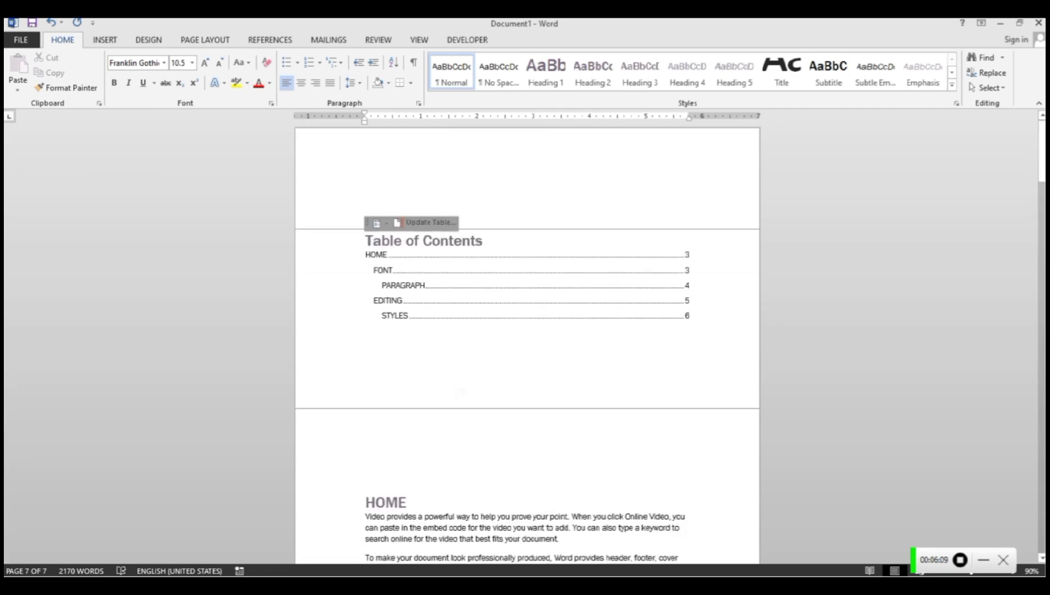
click(410, 316)
click(477, 368)
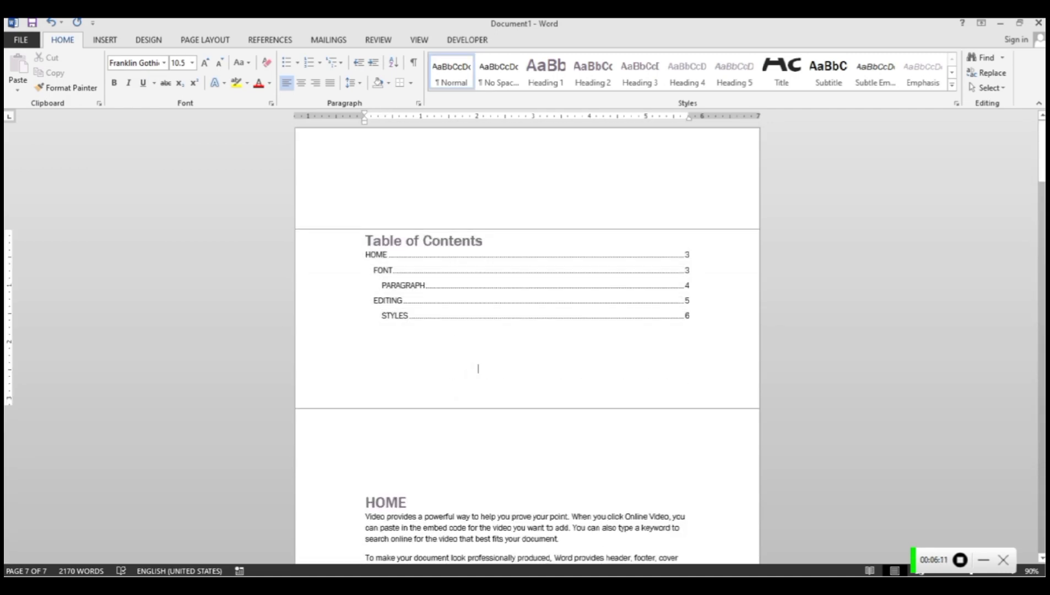
click(404, 302)
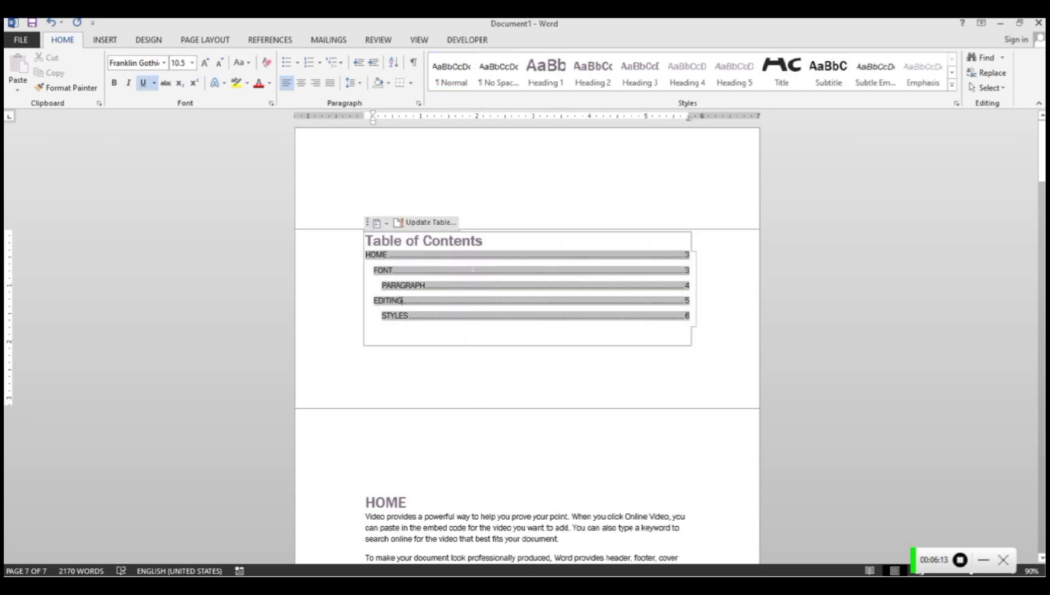
click(429, 222)
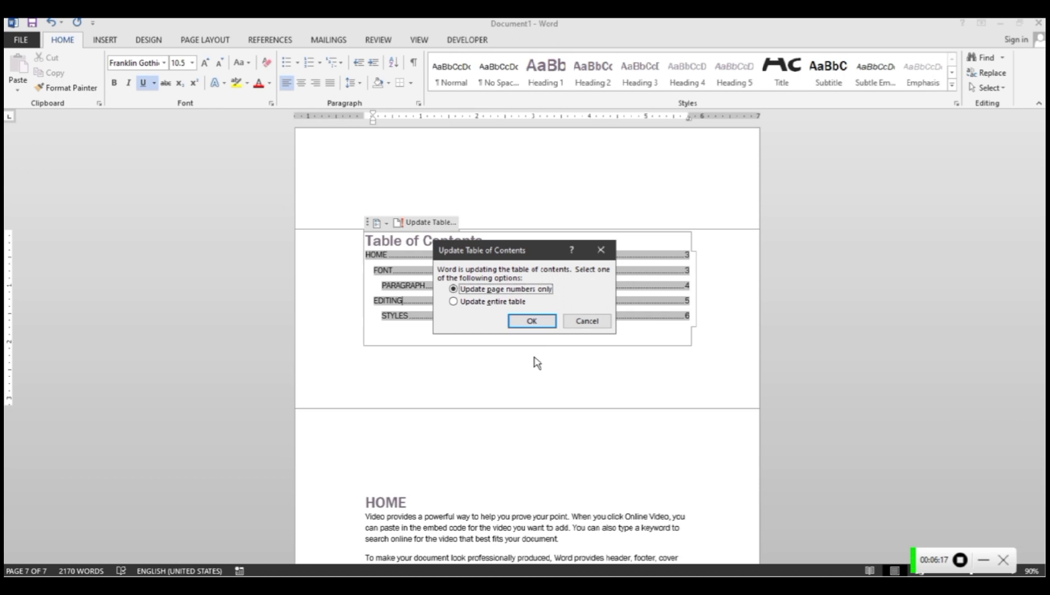
click(458, 303)
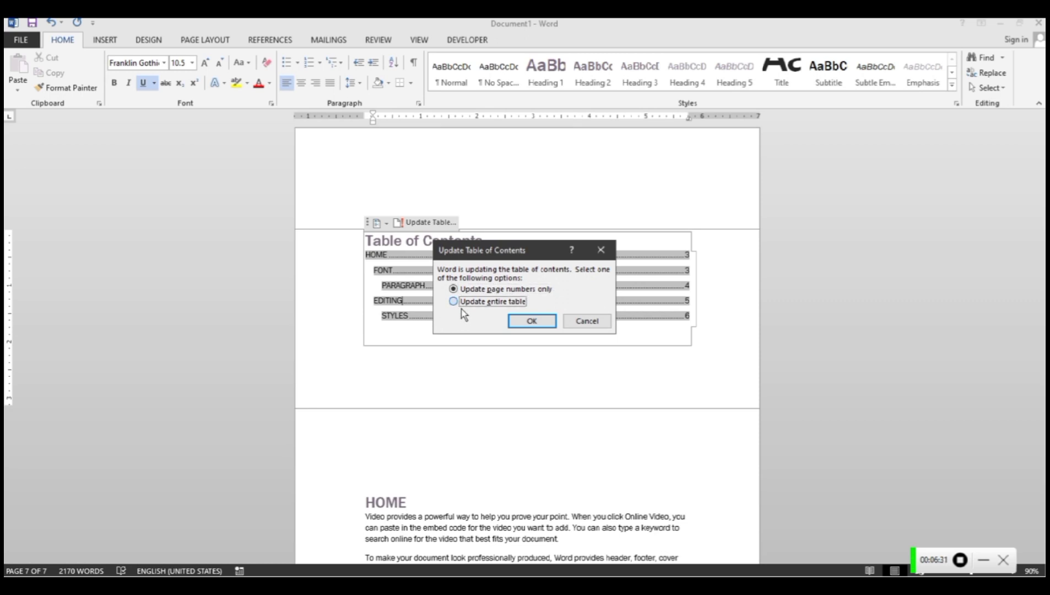
click(537, 325)
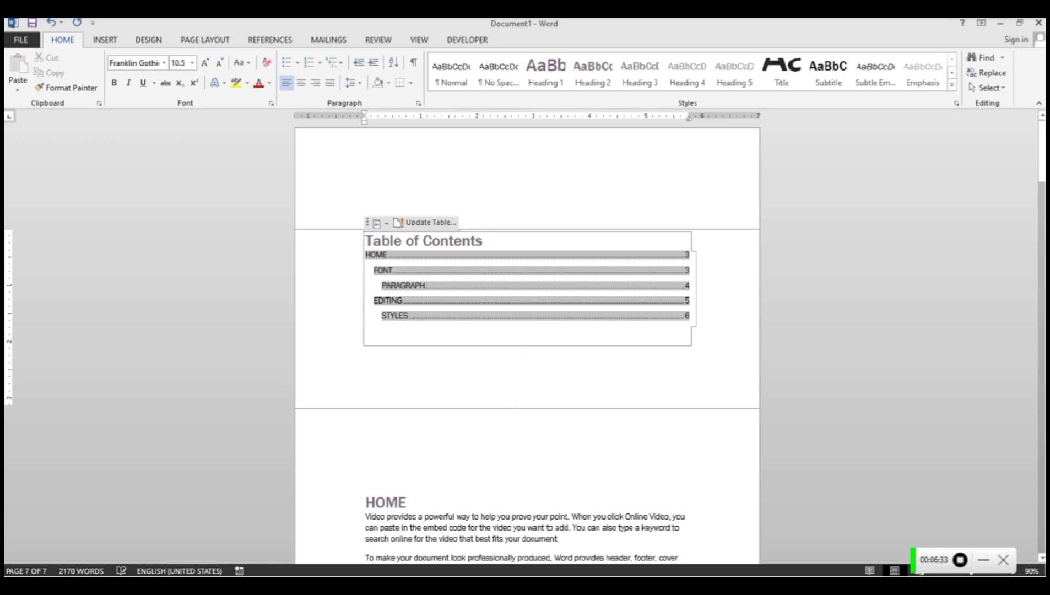
Update the entire table of contents again to include the WORD heading, and place the cursor on the blank line below its entries.
click(479, 368)
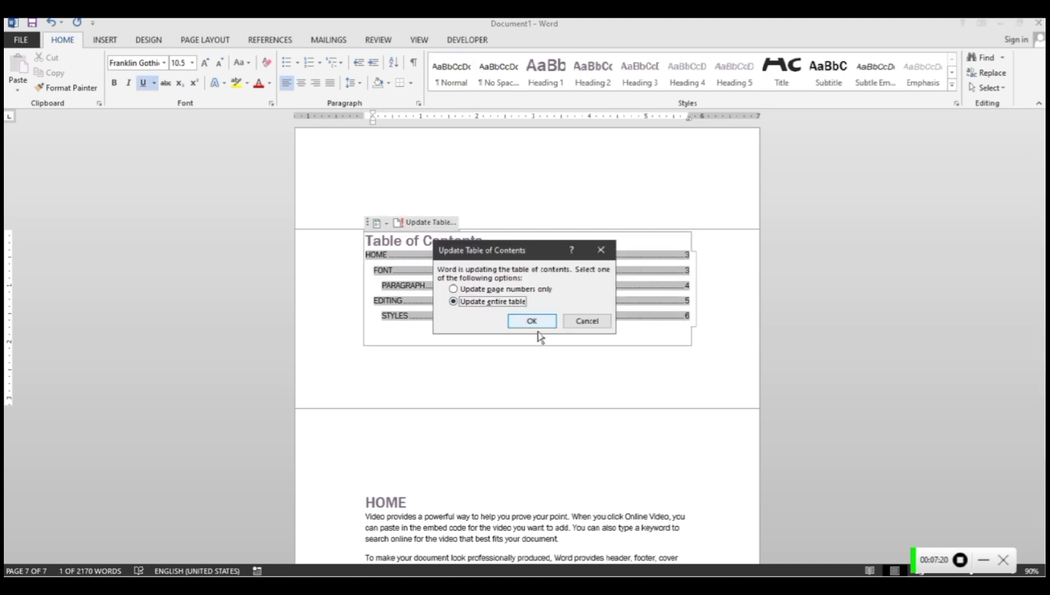
click(537, 325)
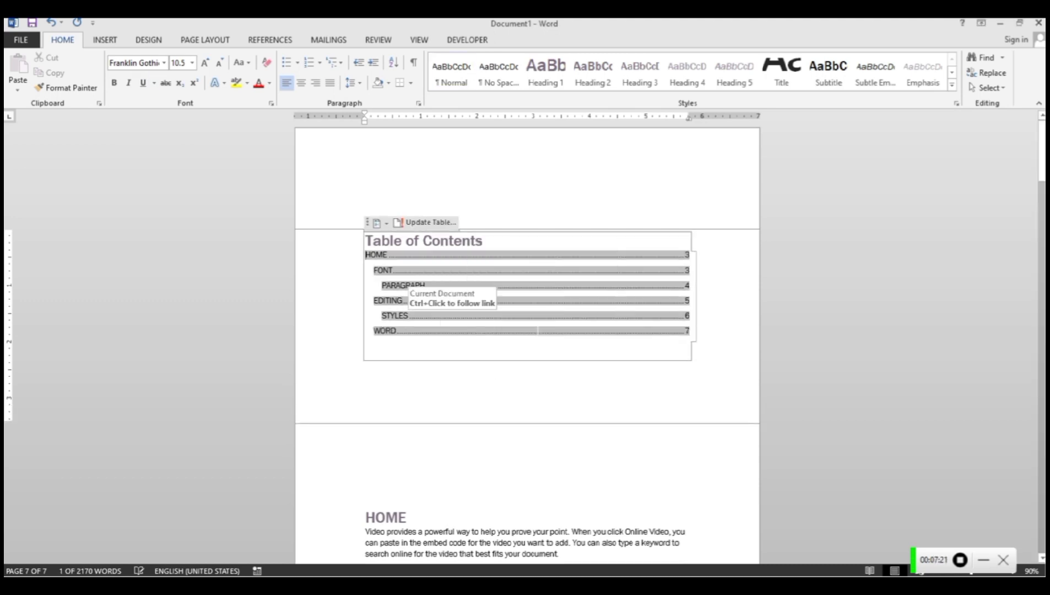
click(365, 345)
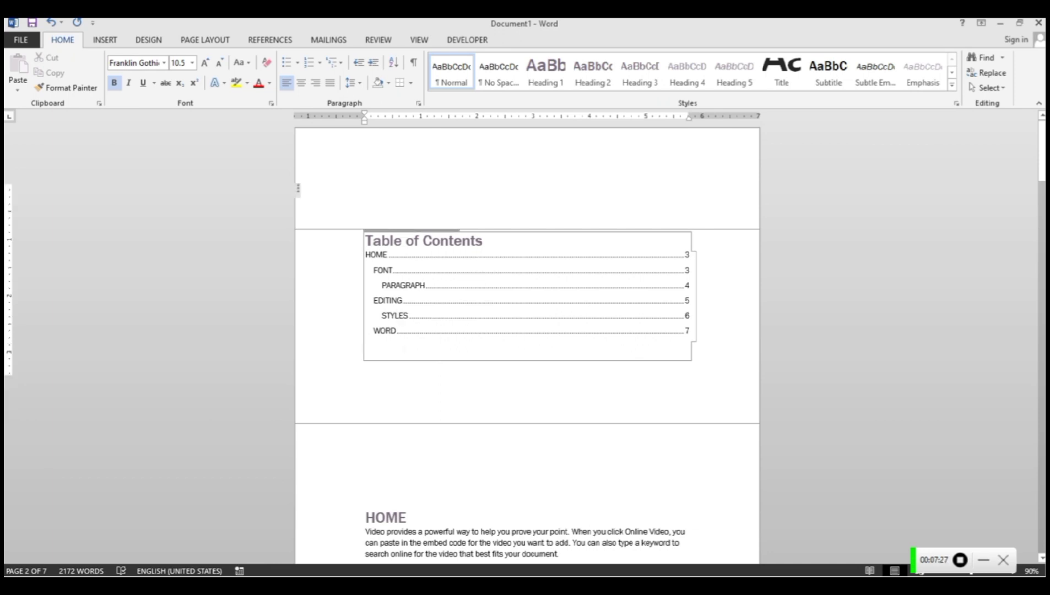
Follow the WORD link in the table of contents to its heading and go back towards the start of the document.
scroll(527, 342, down, 5)
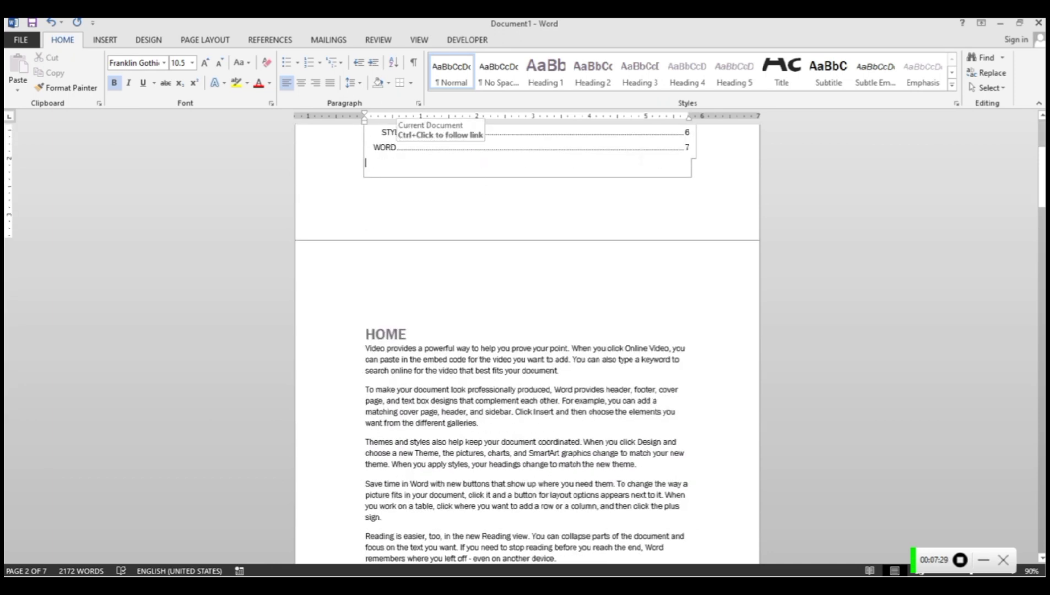
ctrl+click(638, 149)
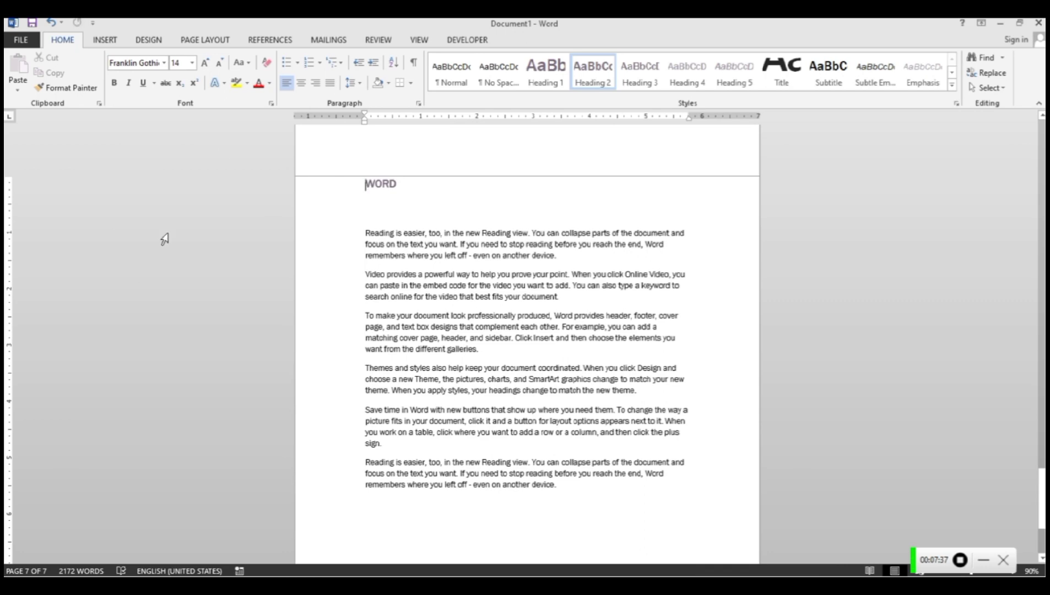
scroll(527, 341, down, 3)
scroll(527, 341, up, 15)
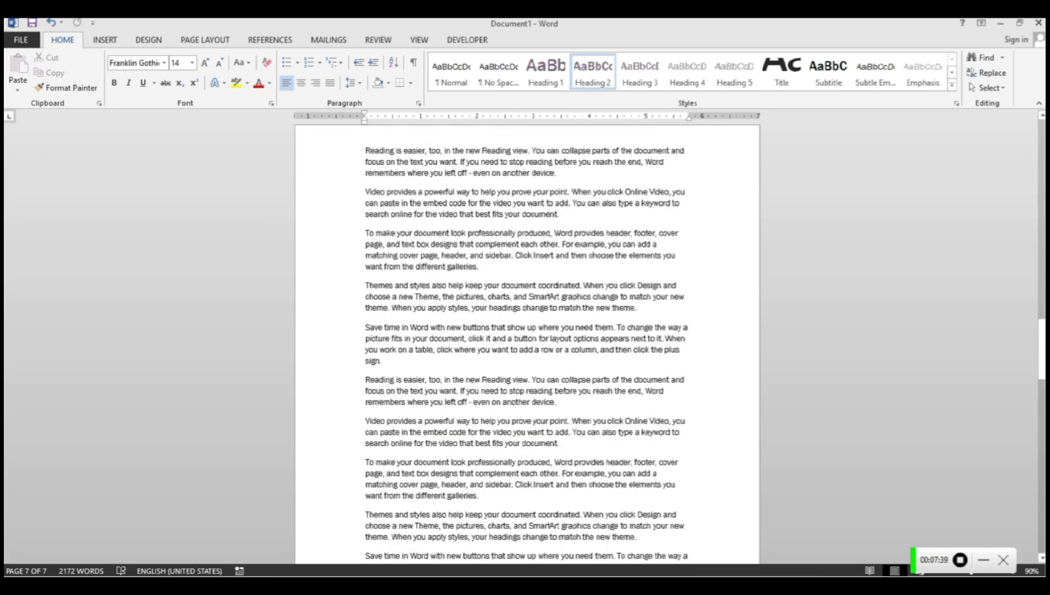
scroll(527, 342, up, 20)
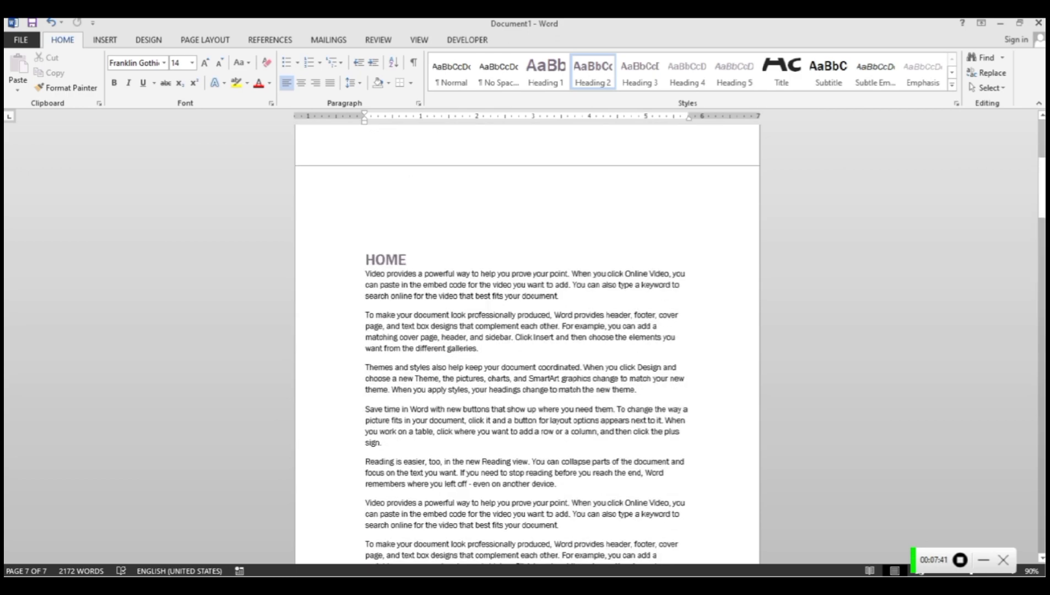